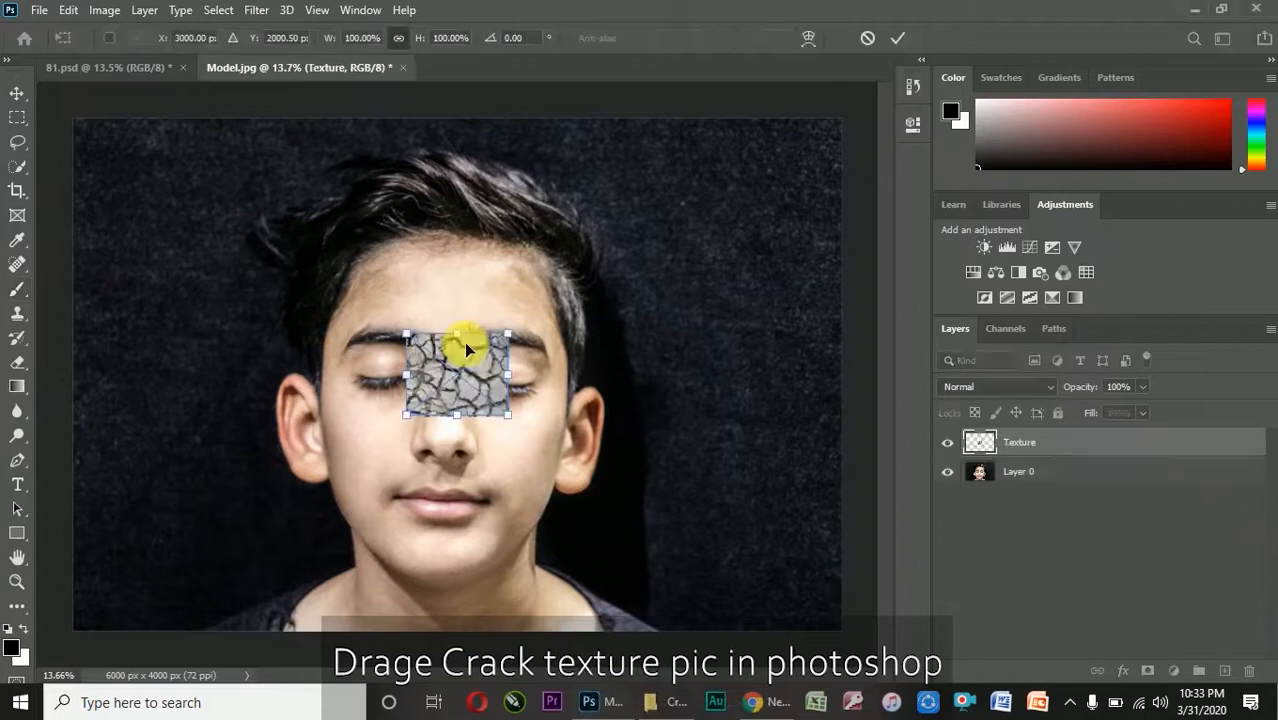
Step: Enlarge the crack texture to about 273% and place it over the right half of the face
left_click_drag(590, 316, 648, 274)
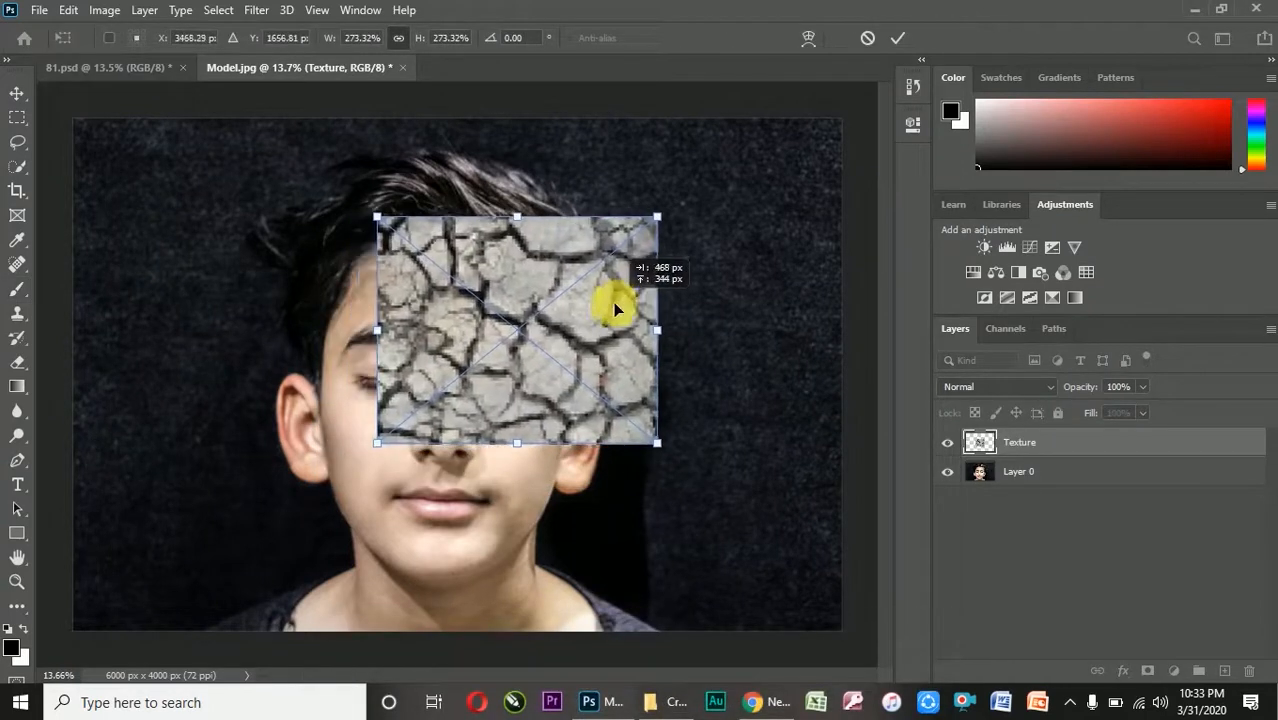
left_click(897, 37)
key("b")
Step: Duplicate the Texture layer and move the copy straight down so it meets the original's lower edge
key("ctrl+j")
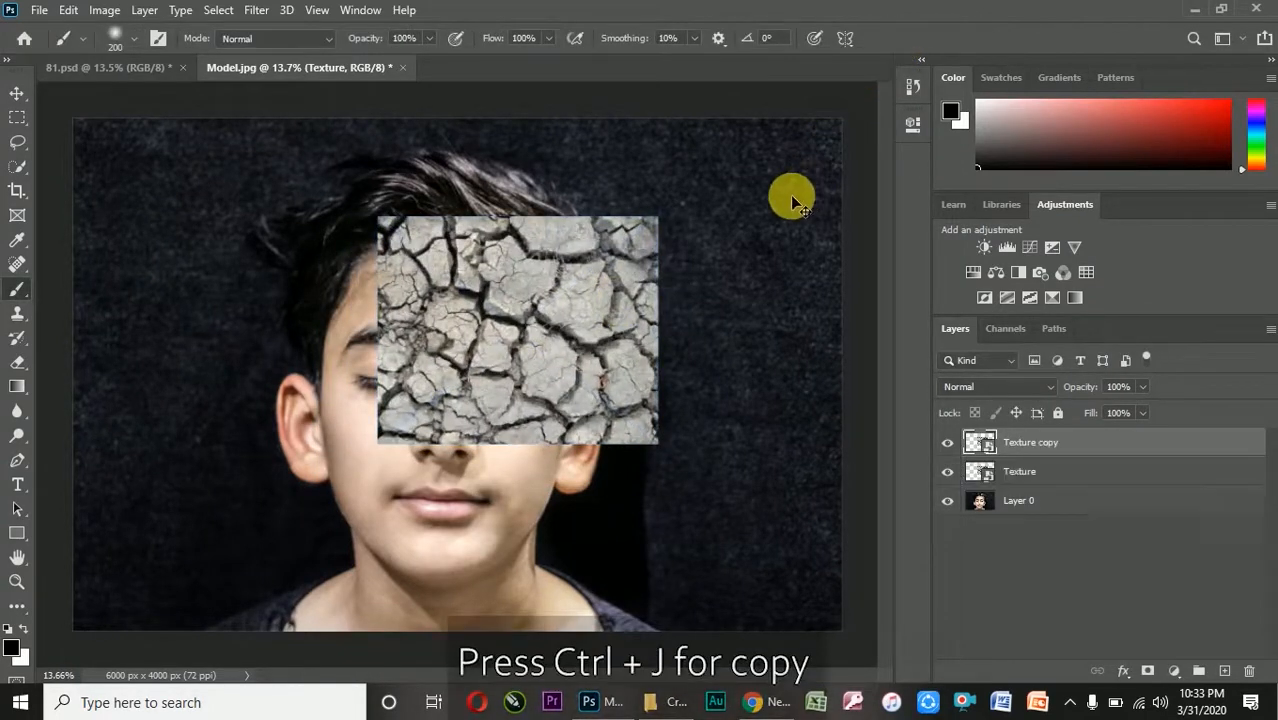
left_click(17, 93)
left_click_drag(528, 271, 557, 530)
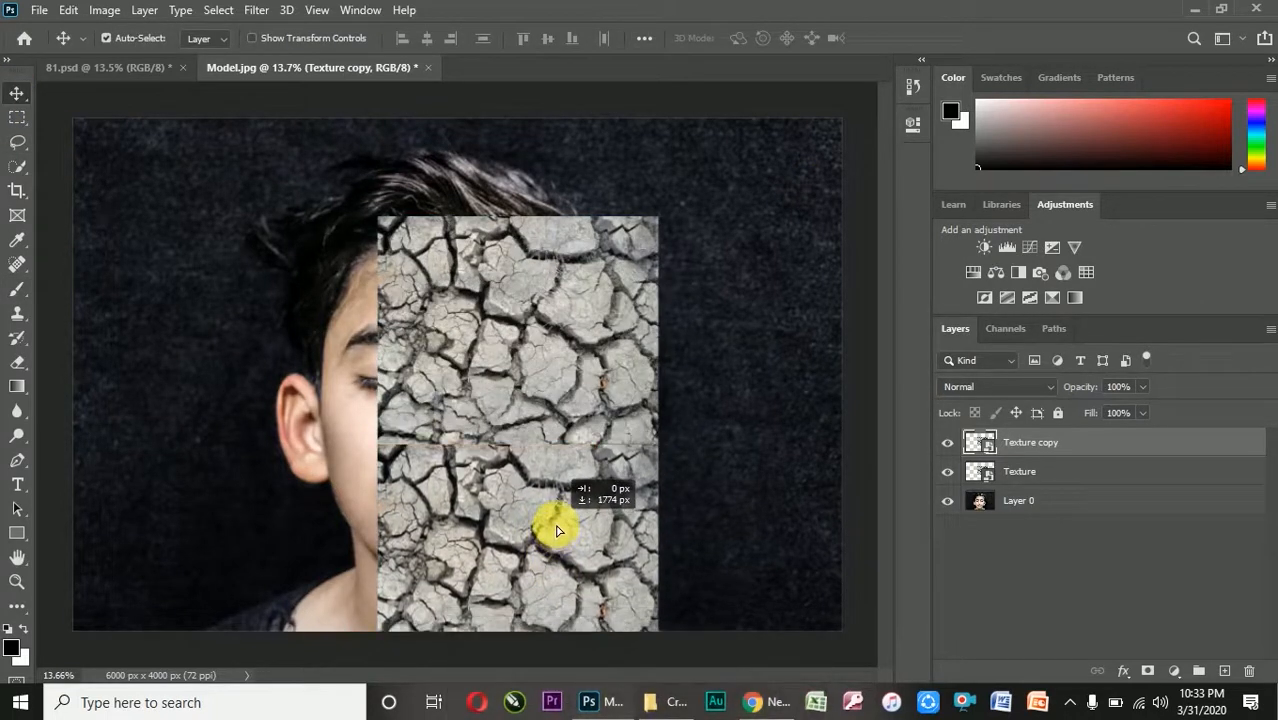
scroll(544, 512, "up", 6)
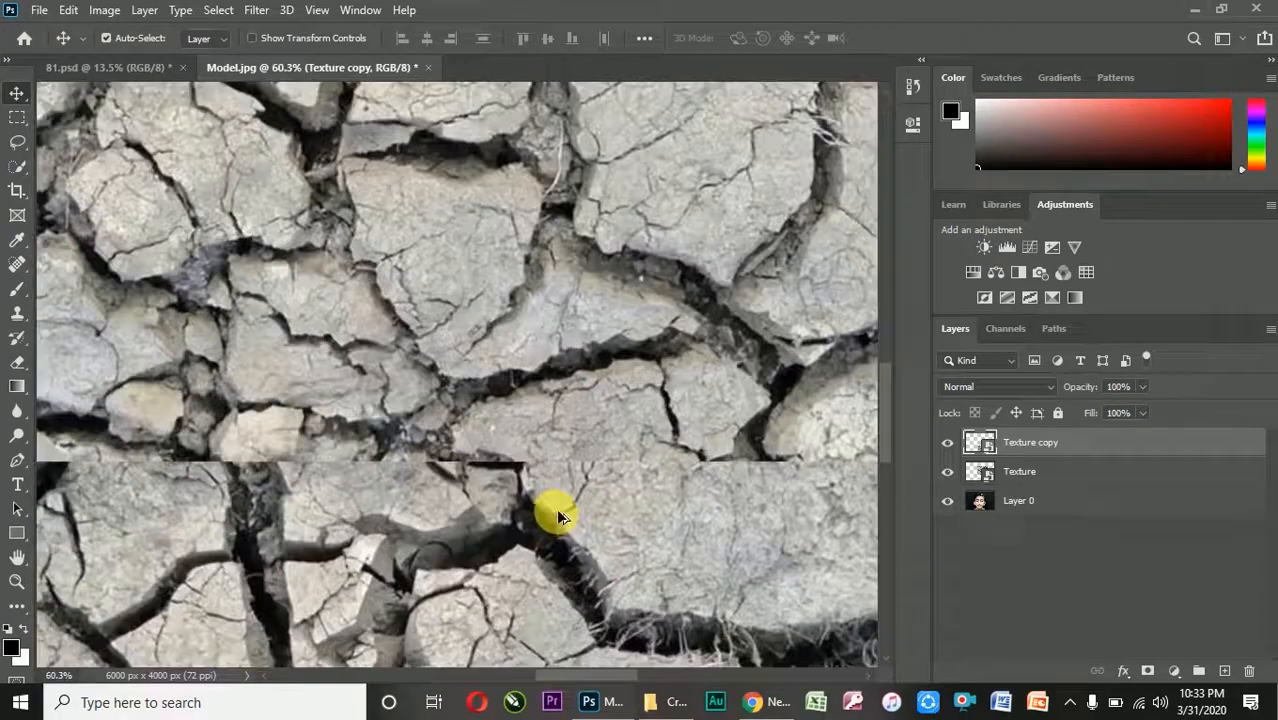
Step: Flip the lower texture copy vertically so its cracks mirror the original at the seam
scroll(551, 514, "down", 4)
scroll(540, 460, "down", 2)
key("ctrl+t")
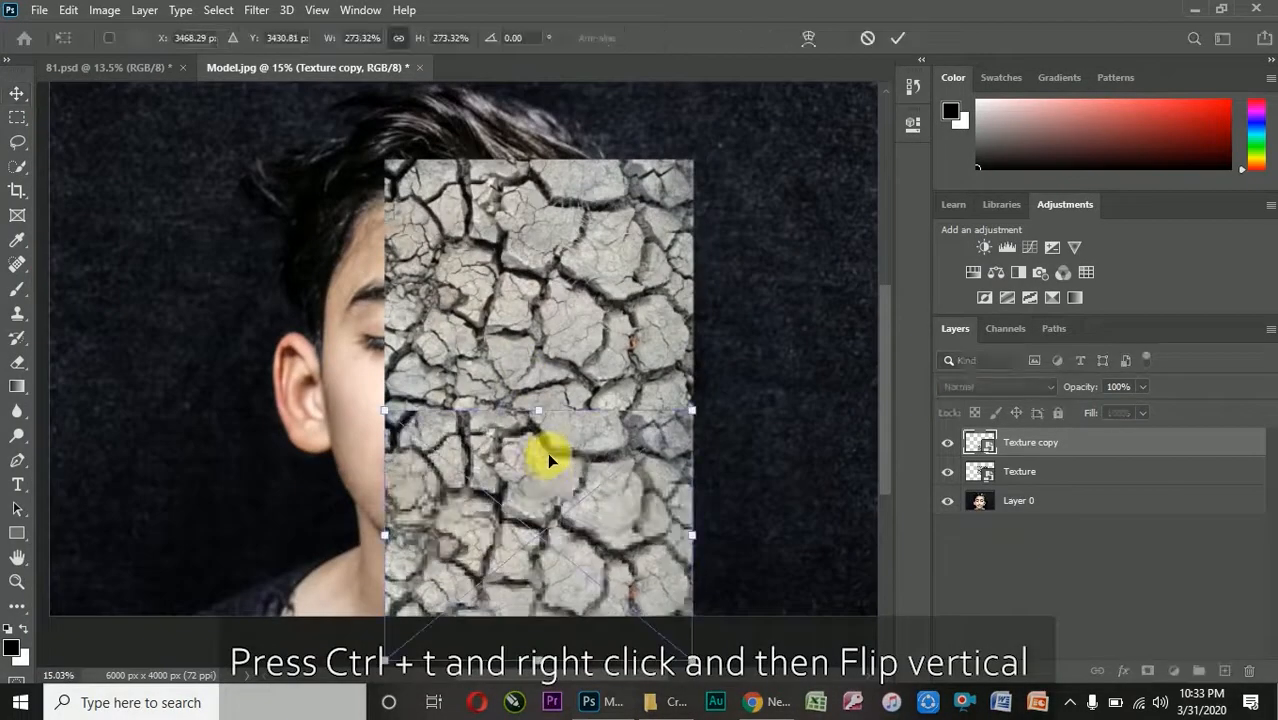
right_click(547, 452)
left_click(608, 441)
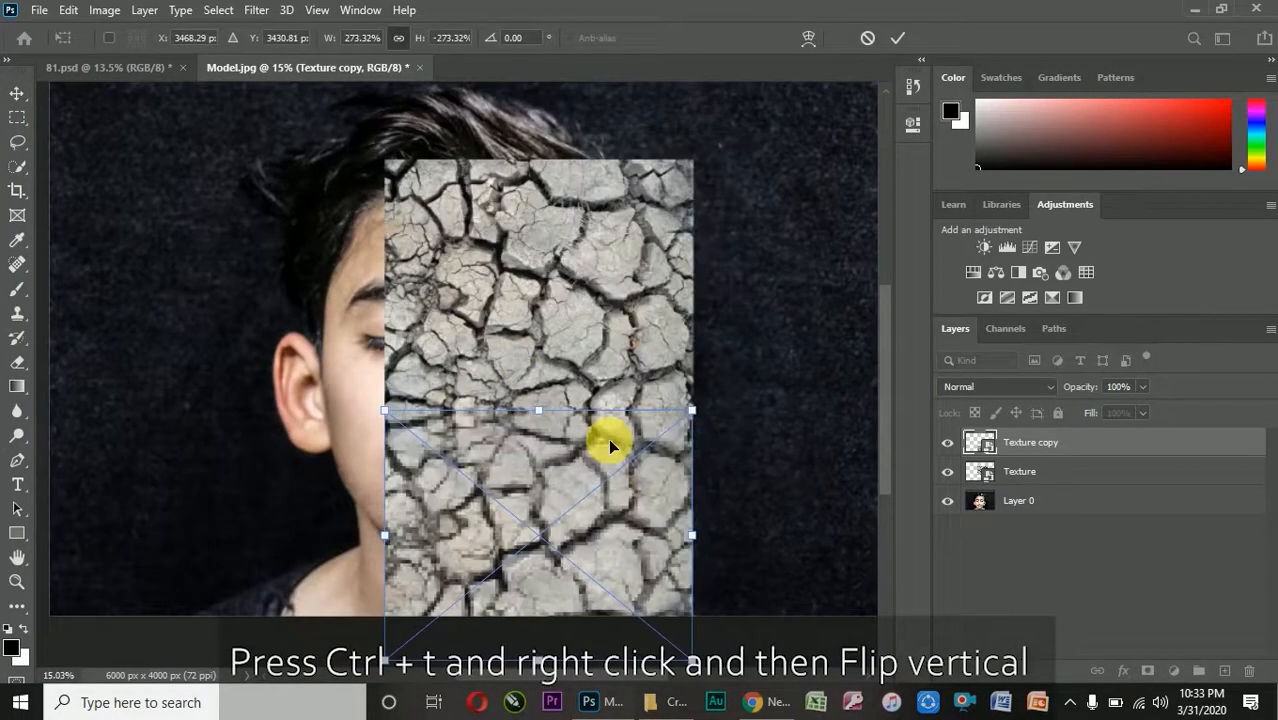
scroll(570, 435, "up", 2)
scroll(568, 410, "up", 6)
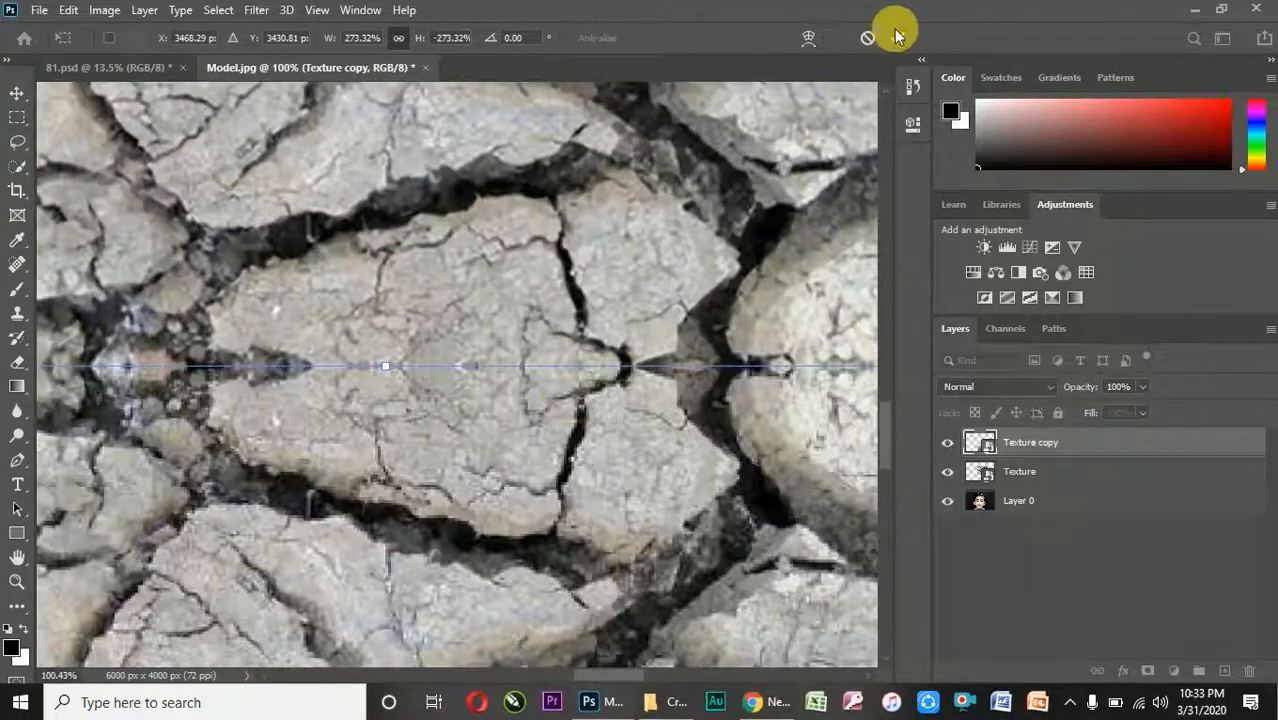
left_click(895, 37)
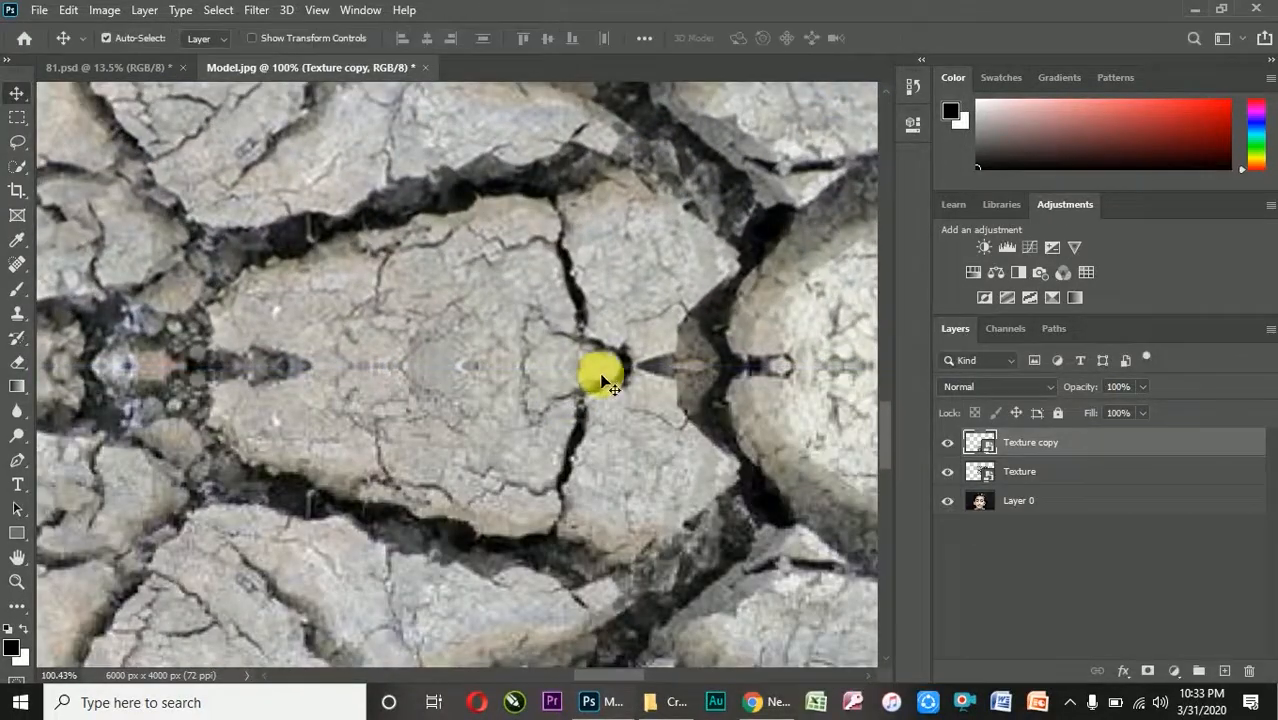
scroll(484, 365, "down", 8)
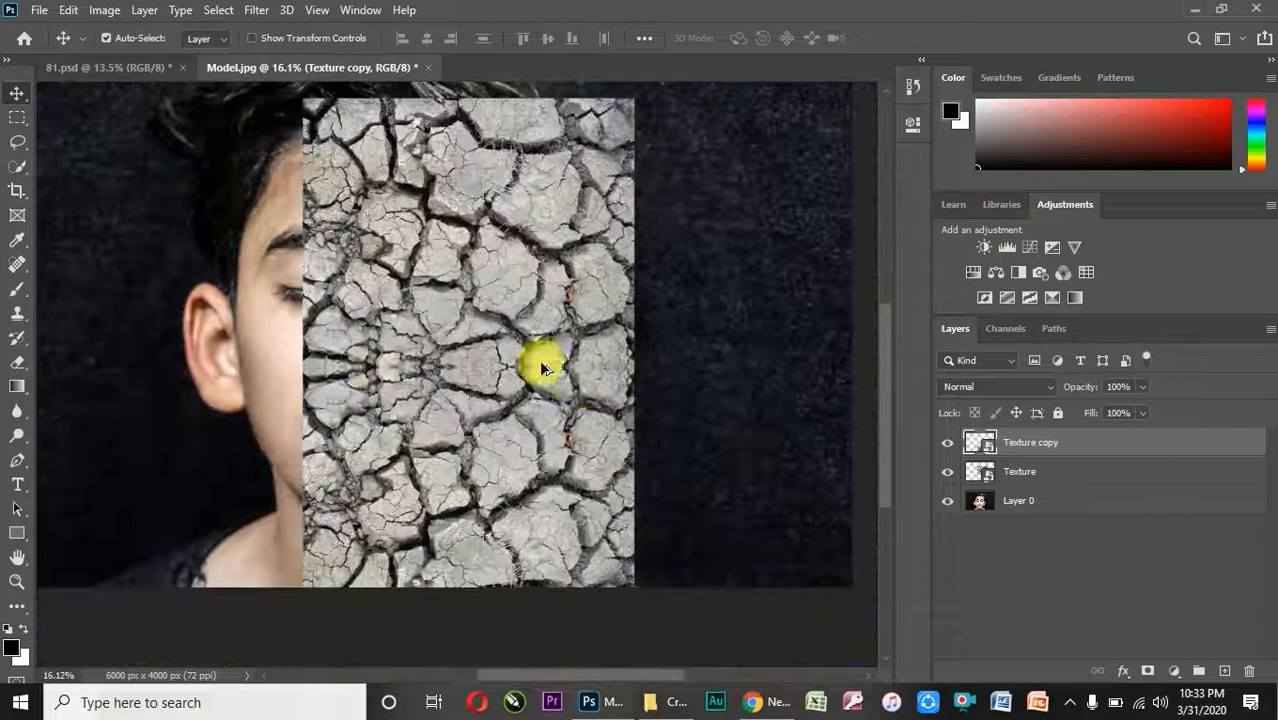
Step: Combine the two texture layers into one smart object and rasterize it
left_click(1095, 472, "ctrl")
right_click(1080, 460)
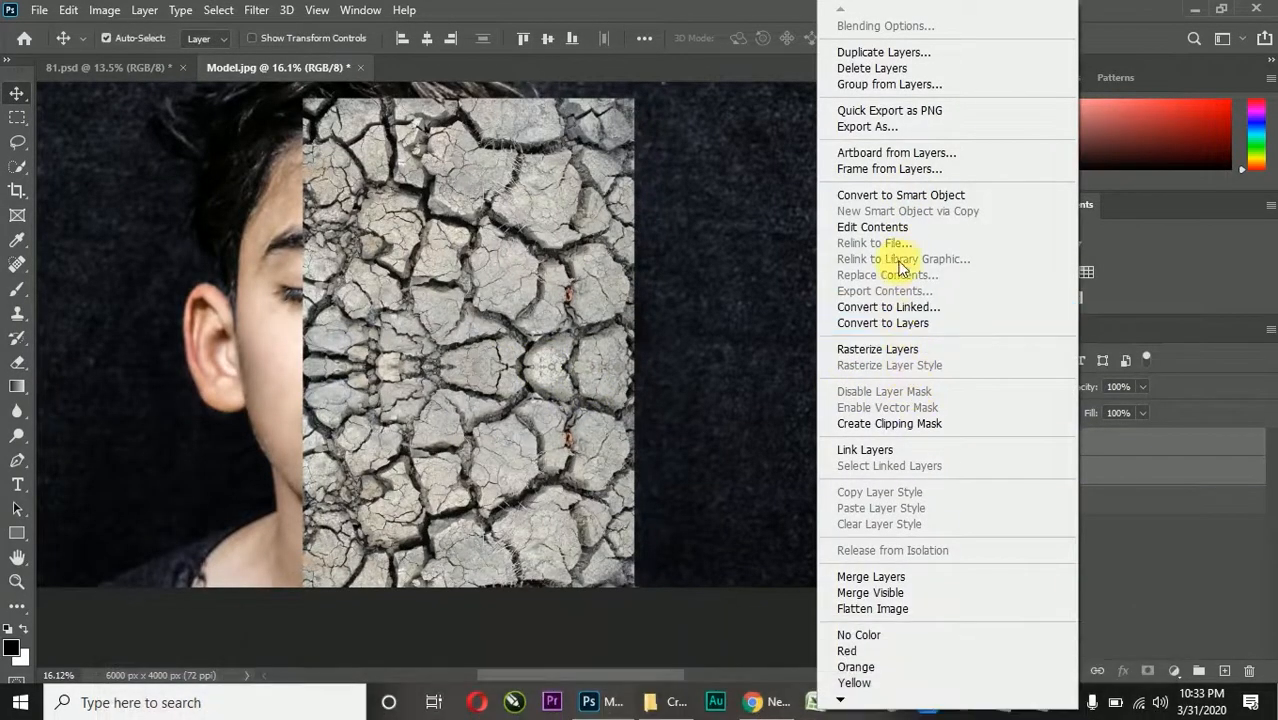
left_click(900, 195)
left_click(947, 443)
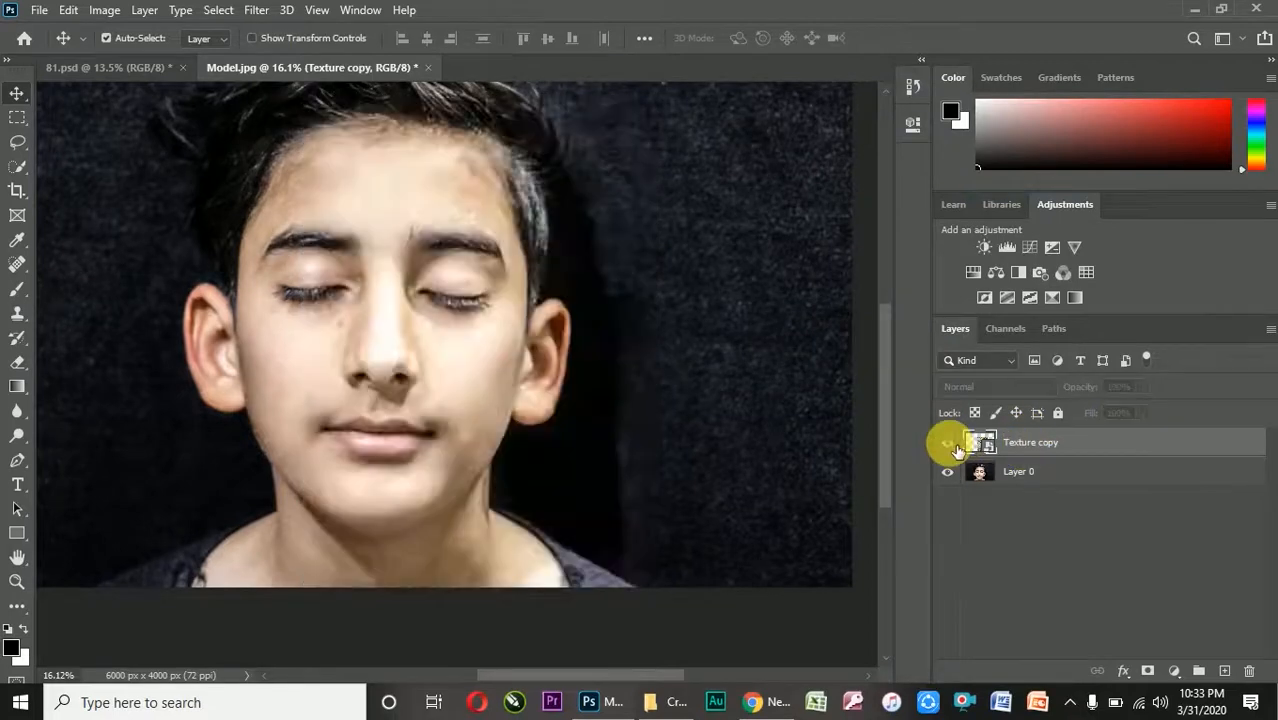
left_click(947, 443)
right_click(1013, 442)
left_click(1062, 346)
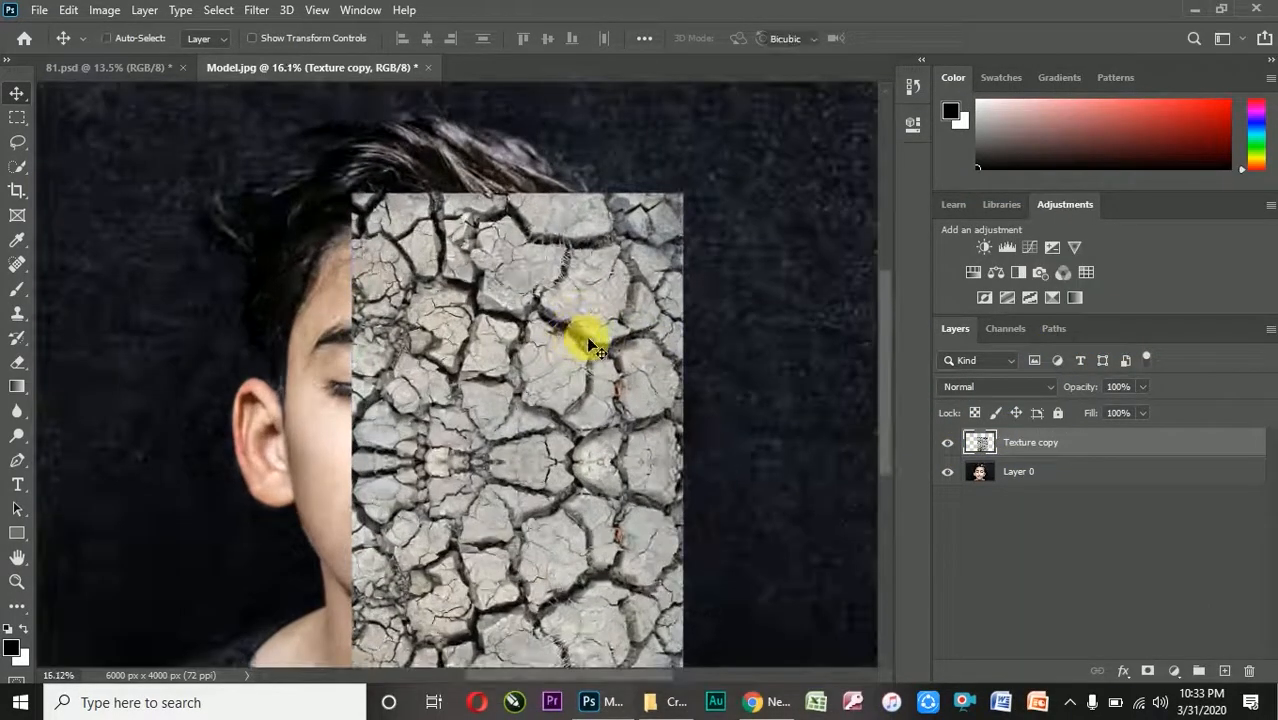
Step: Scale the combined texture to about 102.5%, reduce its layer opacity to 52%, and align it over the right half of the face
key("ctrl+t")
left_click_drag(544, 339, 544, 327)
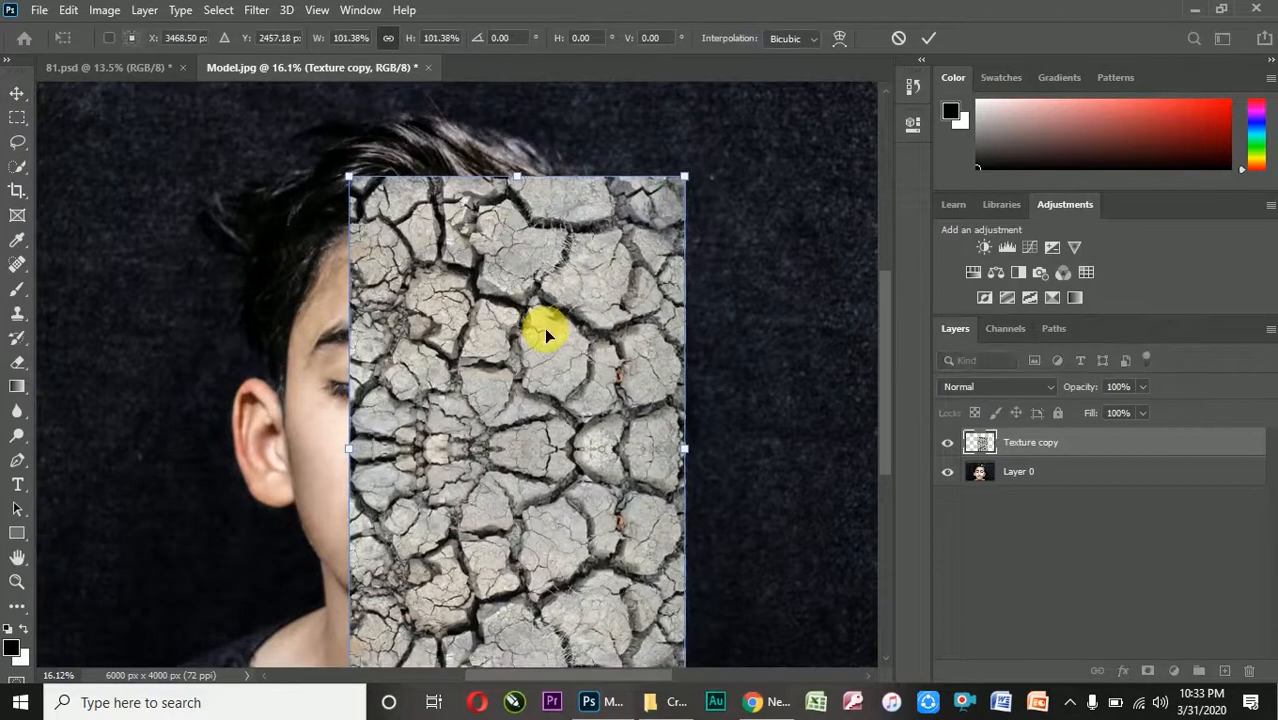
left_click_drag(686, 181, 703, 183)
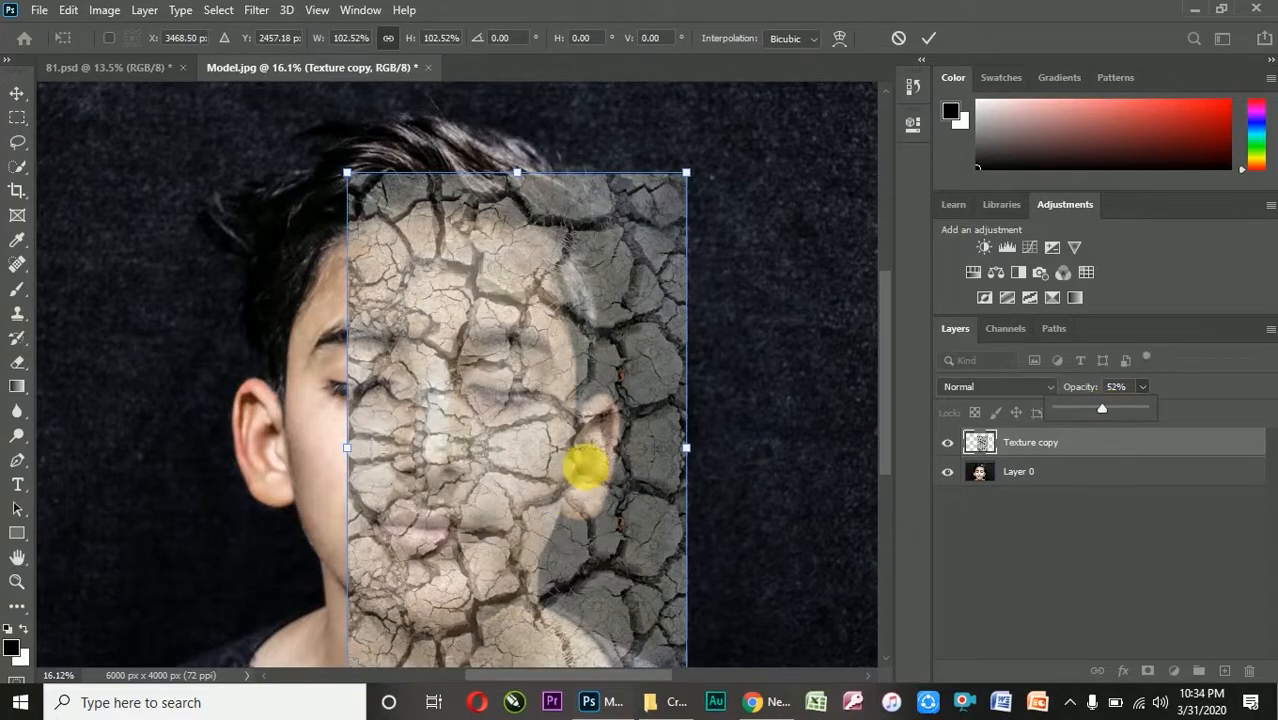
scroll(593, 437, "up", 5)
scroll(612, 428, "down", 3)
scroll(605, 430, "down", 1)
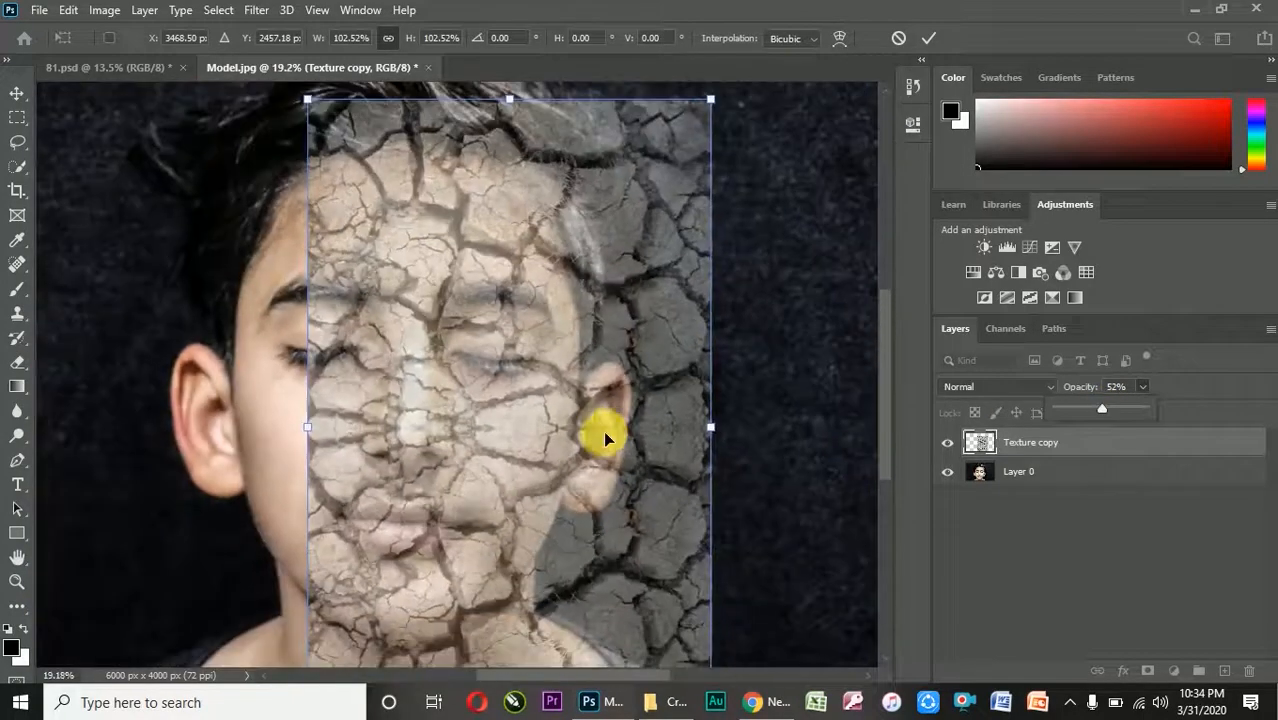
left_click_drag(603, 430, 610, 436)
scroll(482, 304, "down", 1)
scroll(483, 313, "down", 1)
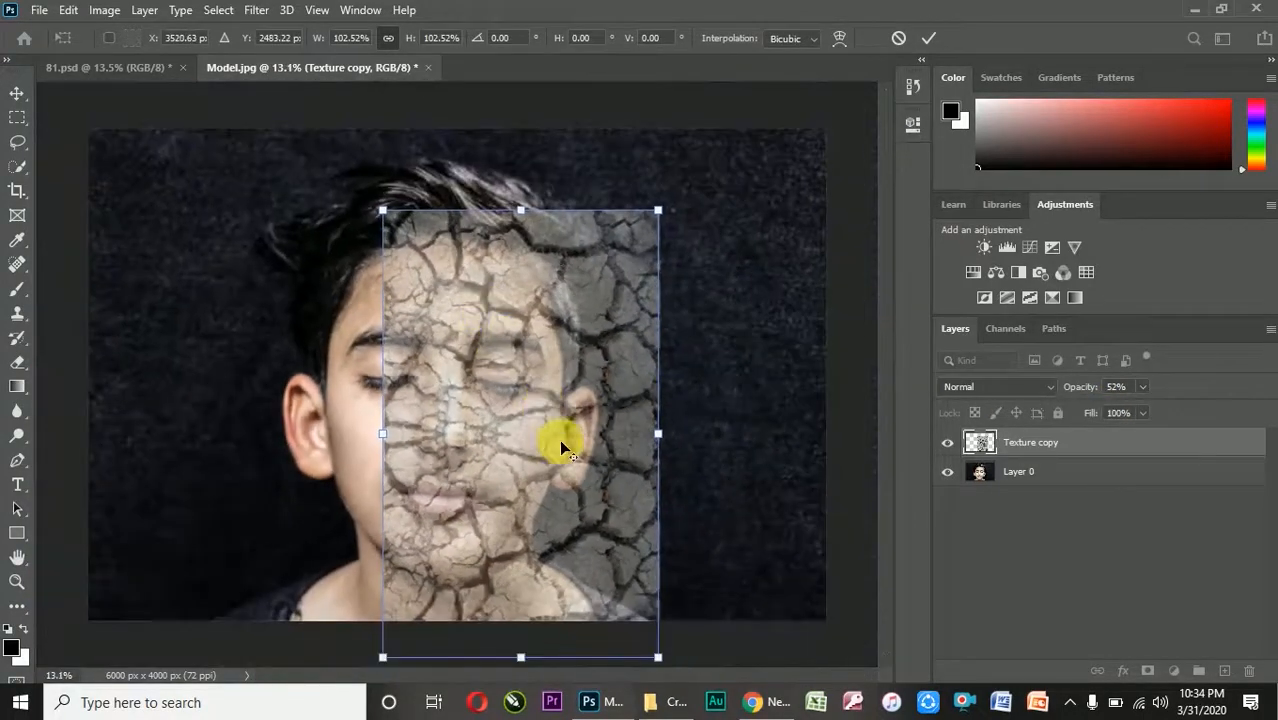
left_click(928, 40)
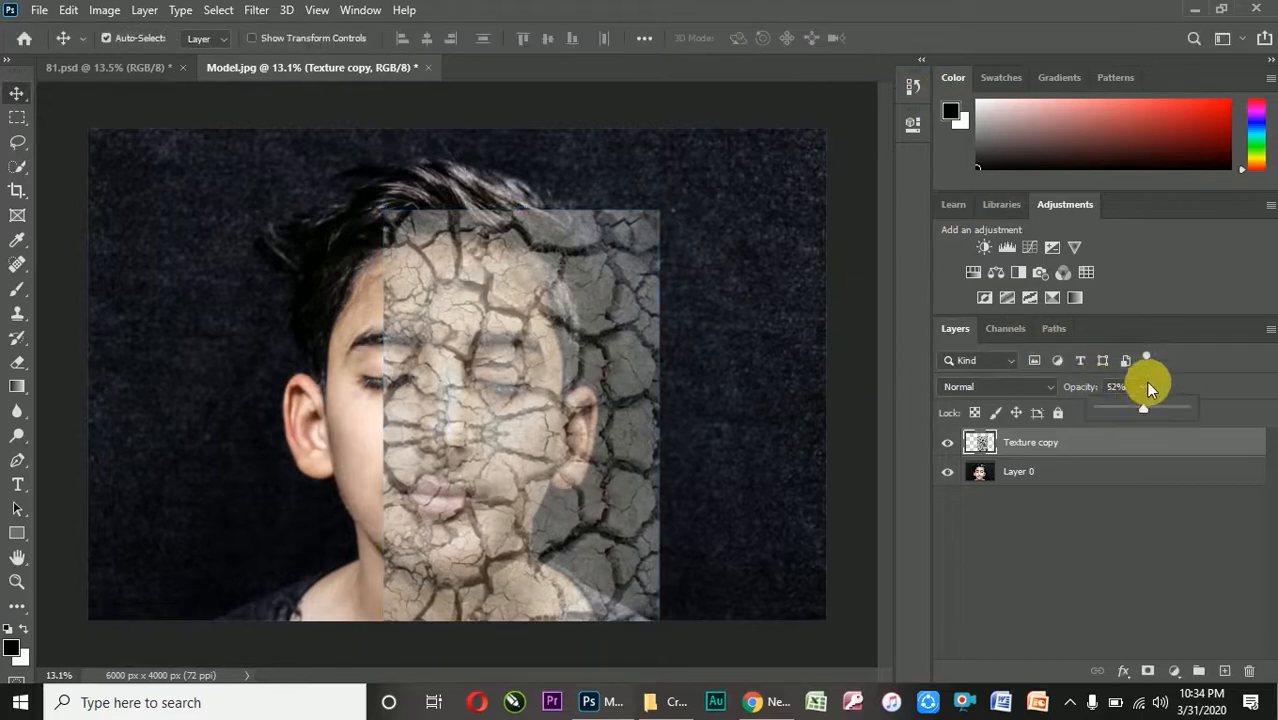
Step: Restore the texture layer's opacity to 100% and set its blend mode to Multiply
left_click_drag(1185, 411, 1200, 409)
left_click(945, 386)
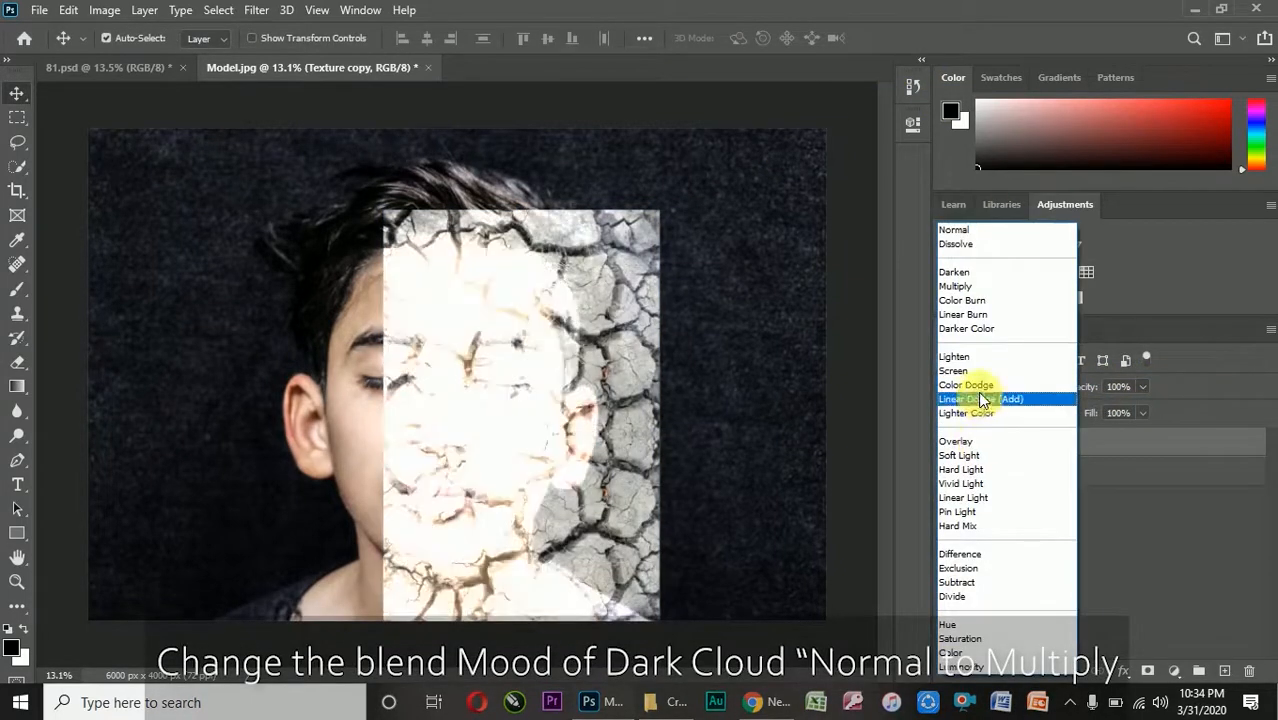
left_click(958, 287)
scroll(506, 377, "up", 3)
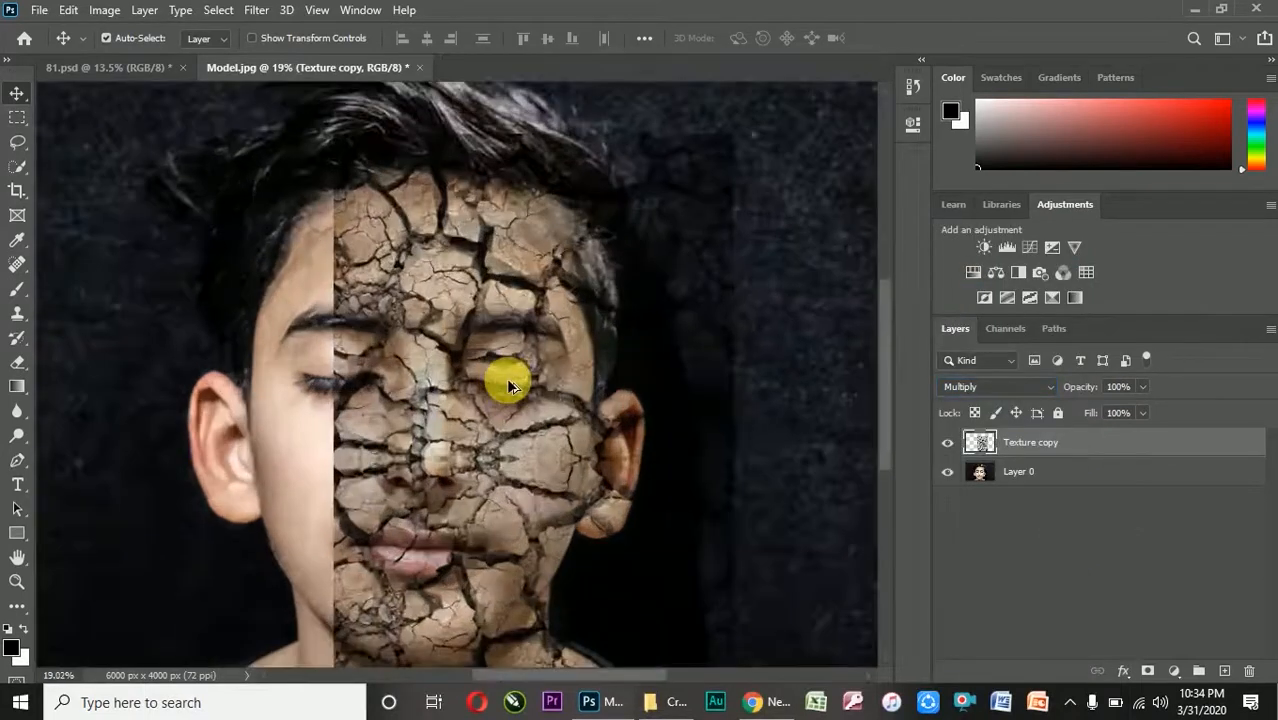
scroll(542, 342, "down", 2)
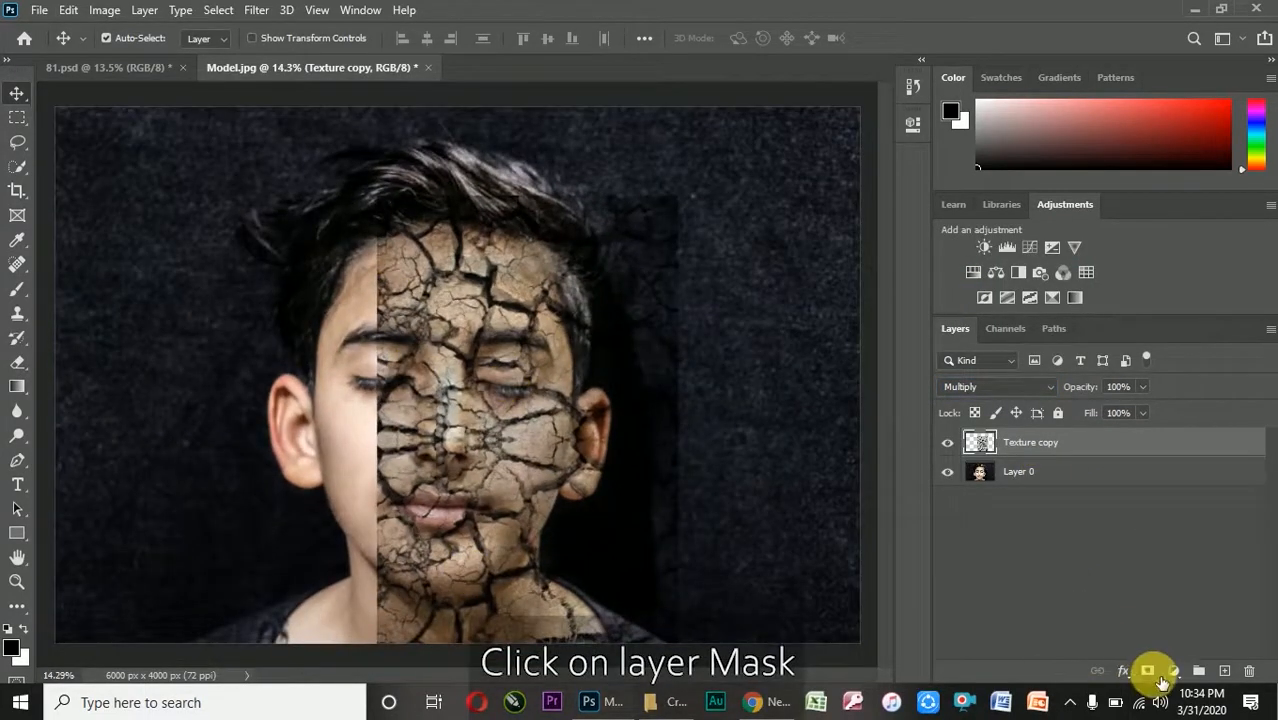
Step: Add a layer mask to the texture layer and choose the soft round 30 px brush tip for painting on it
scroll(434, 328, "up", 3)
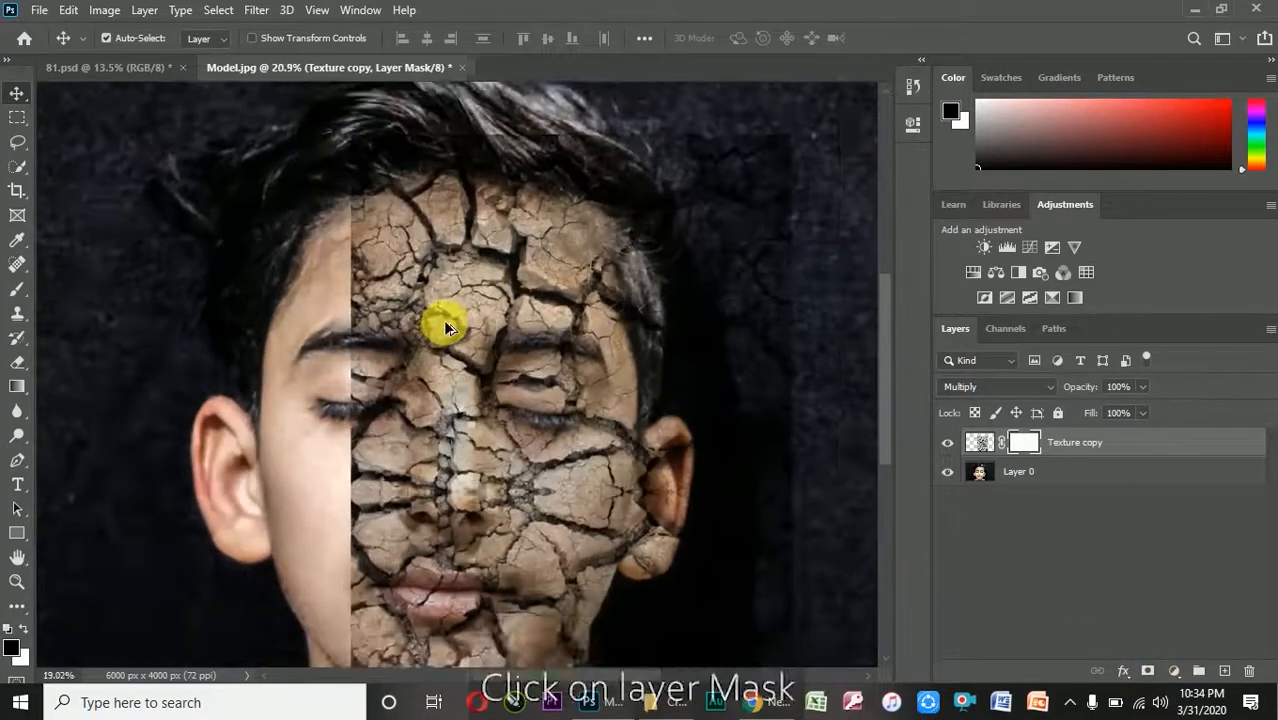
scroll(443, 320, "down", 3)
left_click(17, 362)
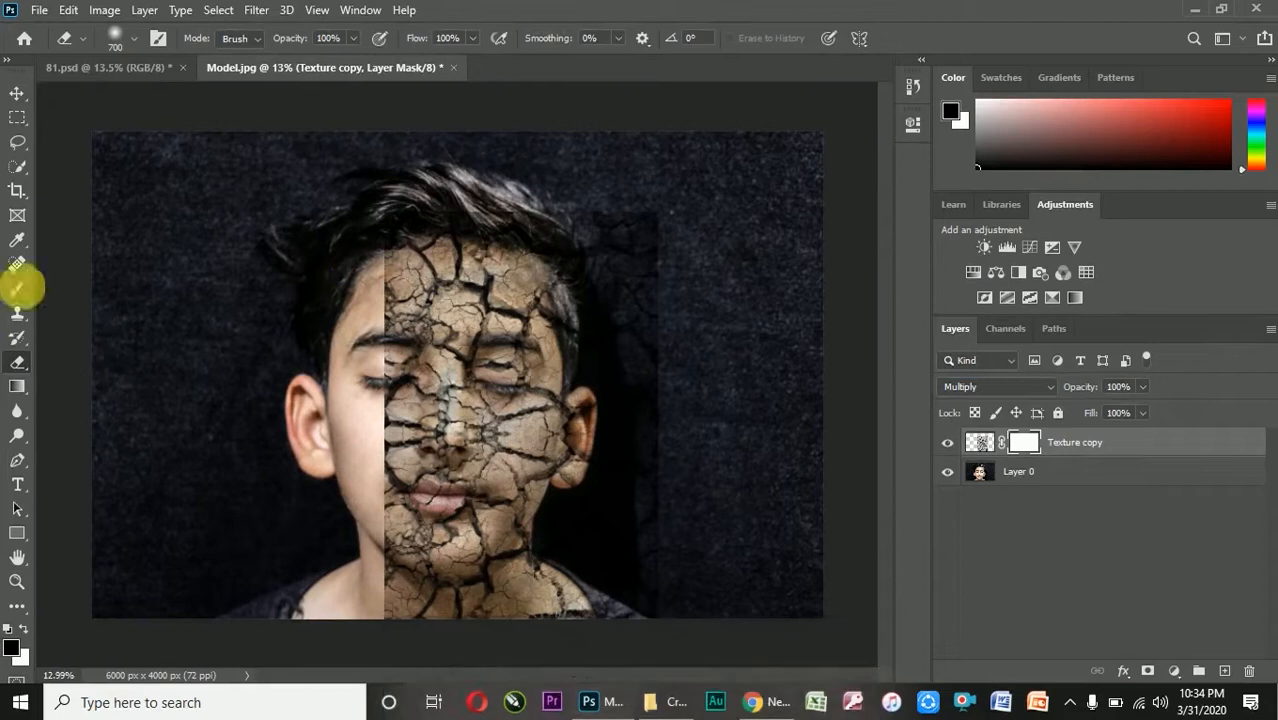
left_click(17, 290)
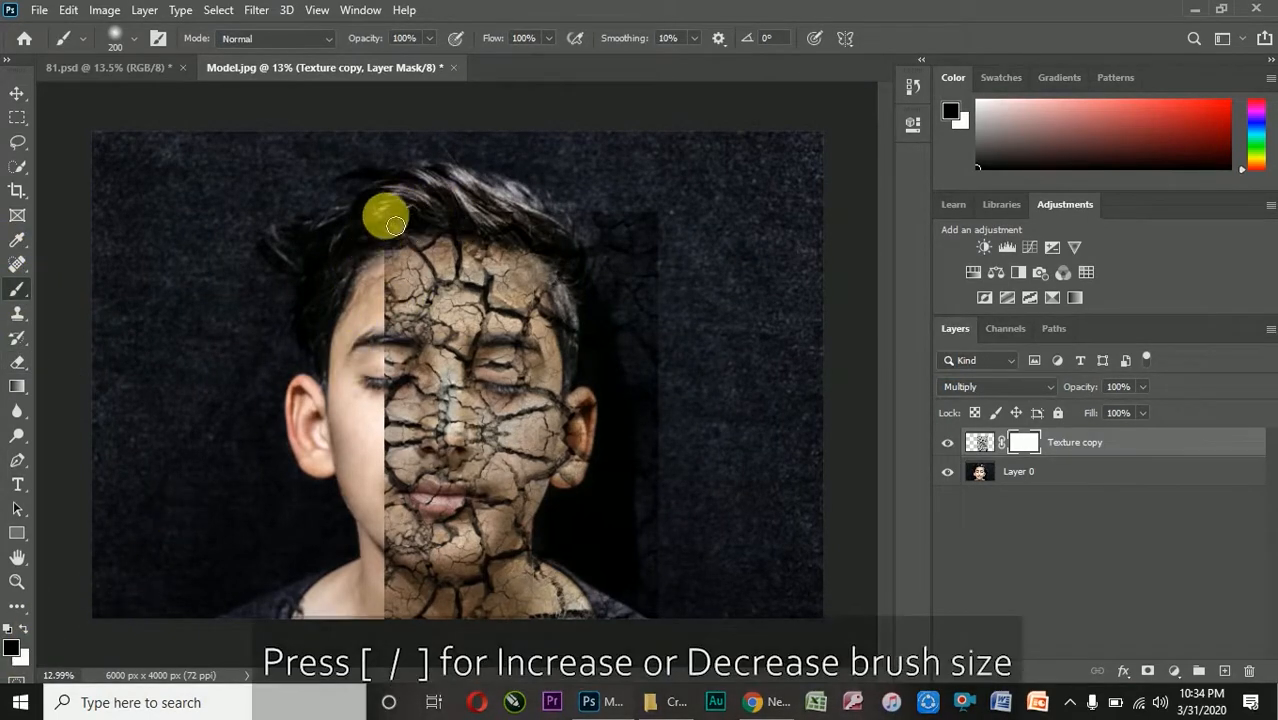
left_click(160, 42)
left_click(459, 193)
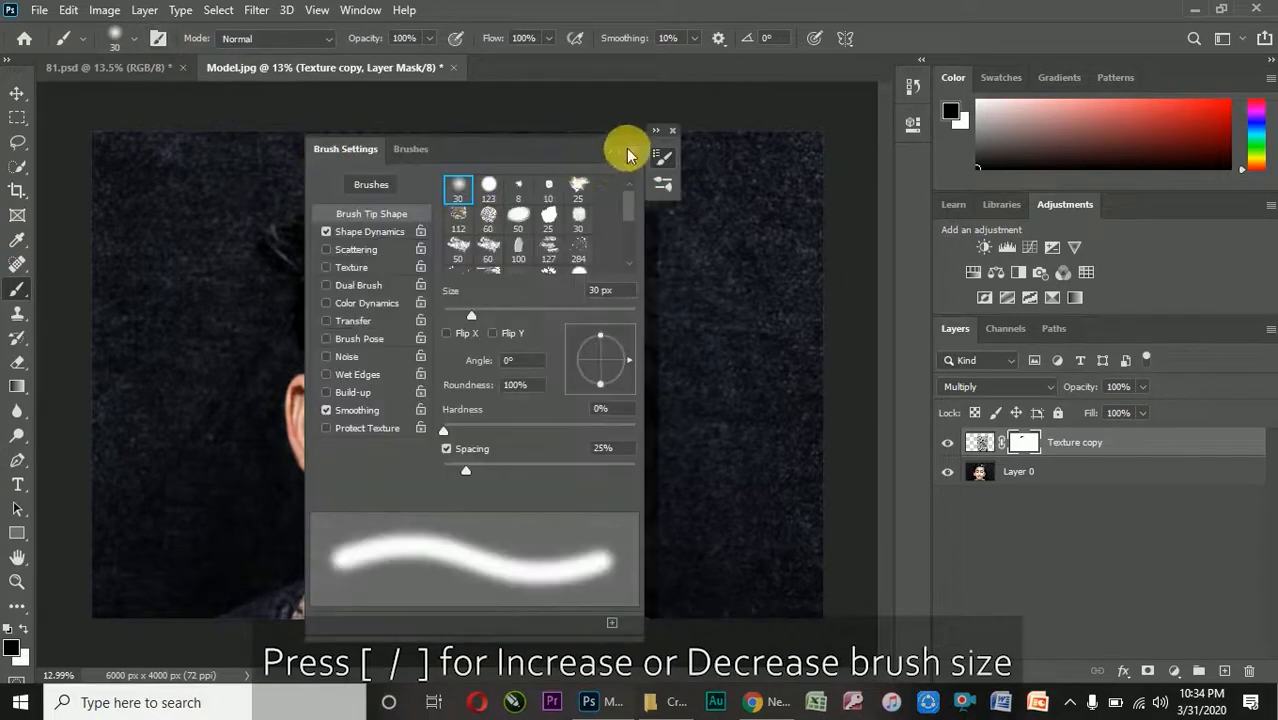
left_click(609, 150)
Step: Paint black on the mask with a 700 px brush to hide the texture over the dark background and the forehead edge
key("bracketleft")
key("bracketleft")
mouse_move(383, 229)
left_mouse_down()
mouse_move(342, 305)
mouse_move(357, 275)
mouse_move(556, 191)
mouse_move(619, 208)
mouse_move(650, 417)
mouse_move(655, 615)
left_mouse_up()
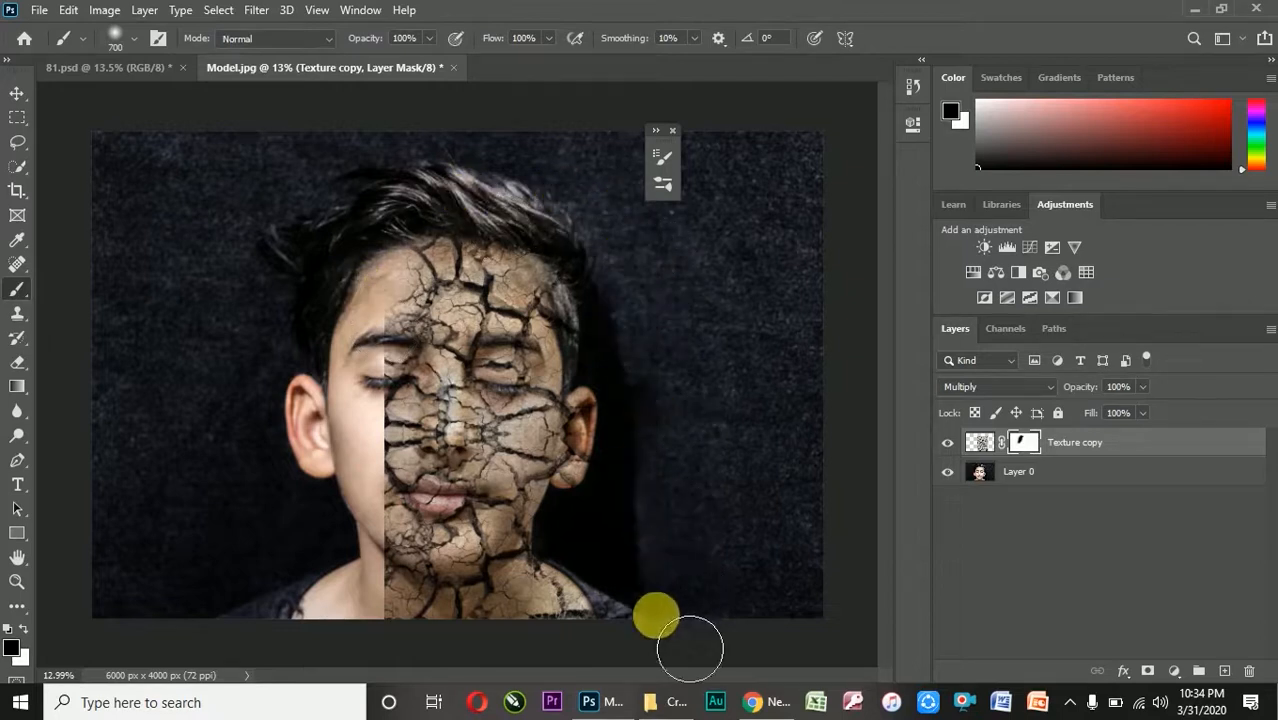
Step: Reduce the brush to 300 px and mask the texture off the hair and the area around the right ear and neck
scroll(650, 614, "up", 3)
key("bracketleft")
key("bracketleft")
key("bracketleft")
key("bracketleft")
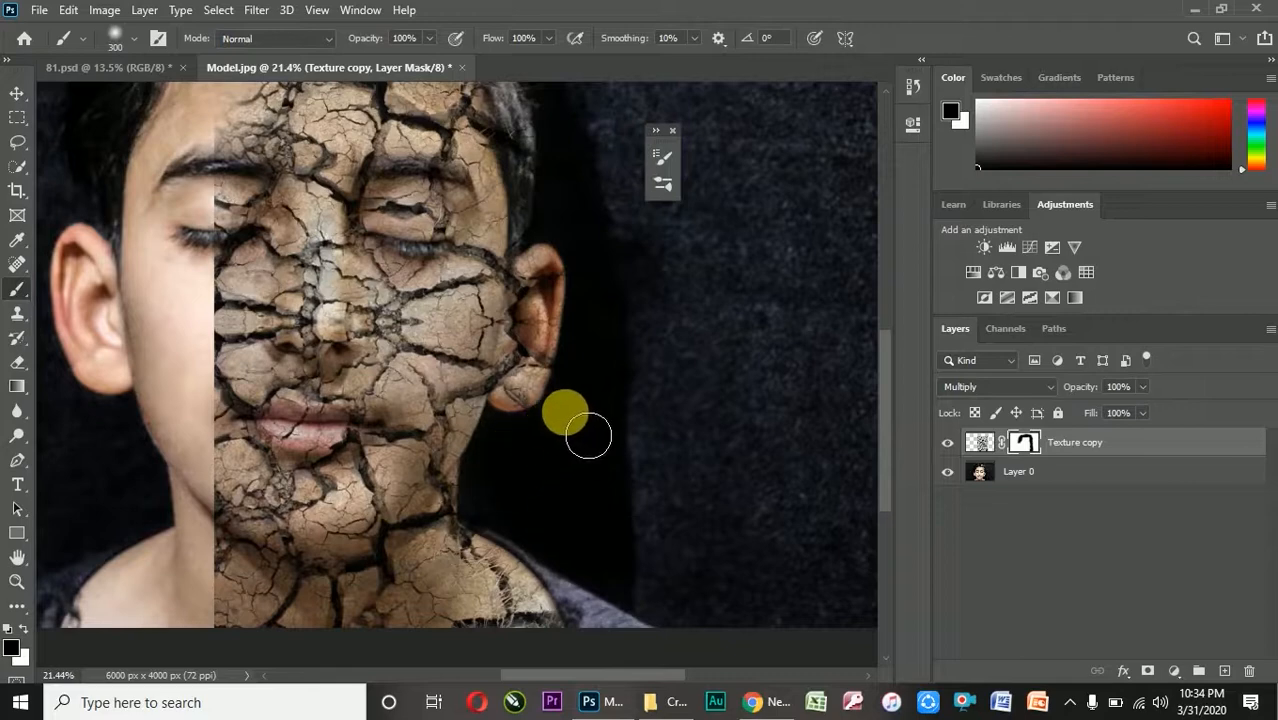
scroll(604, 247, "up", 4)
scroll(556, 148, "down", 1)
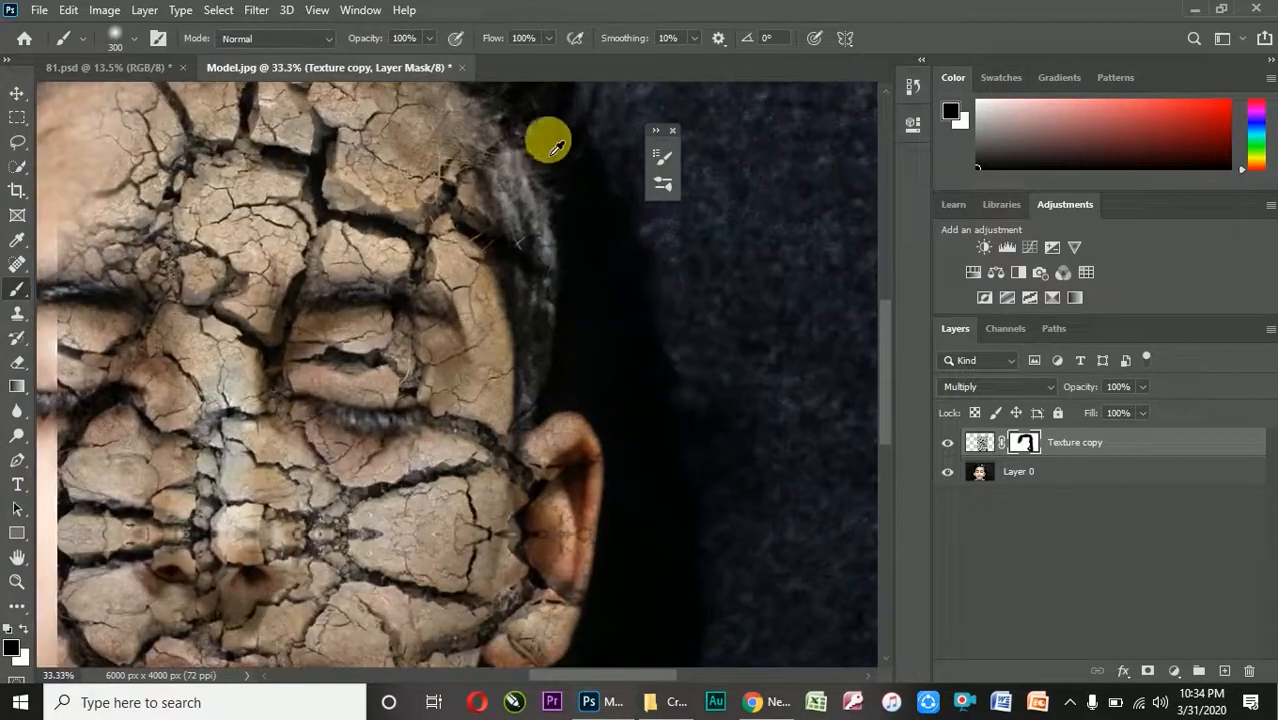
scroll(545, 200, "down", 1)
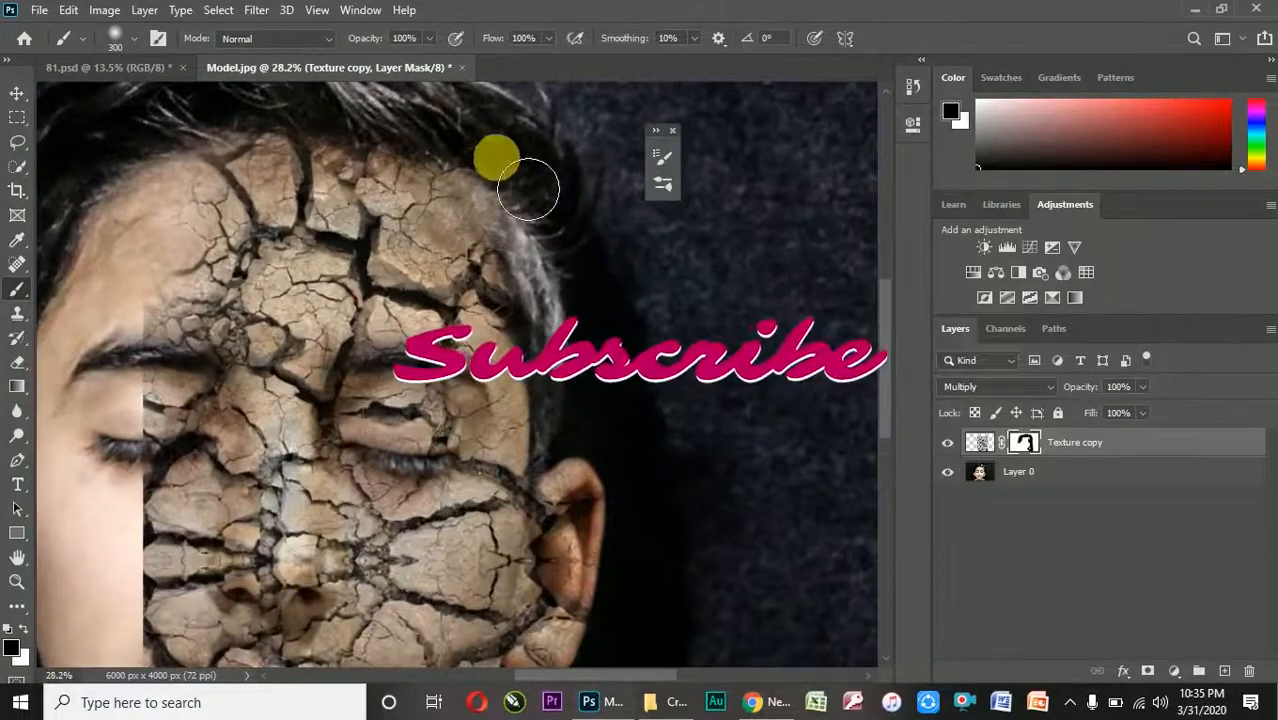
scroll(434, 182, "down", 1)
scroll(432, 183, "up", 1)
scroll(647, 228, "down", 1)
Step: Mask out the texture's hard vertical edge along the eye, nose and cheek, enlarging the brush to 500 px
mouse_move(270, 420)
left_mouse_down()
mouse_move(297, 369)
mouse_move(326, 455)
mouse_move(296, 628)
mouse_move(338, 555)
left_mouse_up()
scroll(350, 365, "down", 3)
scroll(406, 500, "up", 2)
key("bracketright")
key("bracketright")
Step: Try masking the texture off the left side of the mouth and chin, and undo the stroke
mouse_move(398, 376)
left_mouse_down()
mouse_move(421, 406)
mouse_move(443, 265)
mouse_move(376, 583)
mouse_move(390, 606)
mouse_move(428, 488)
left_mouse_up()
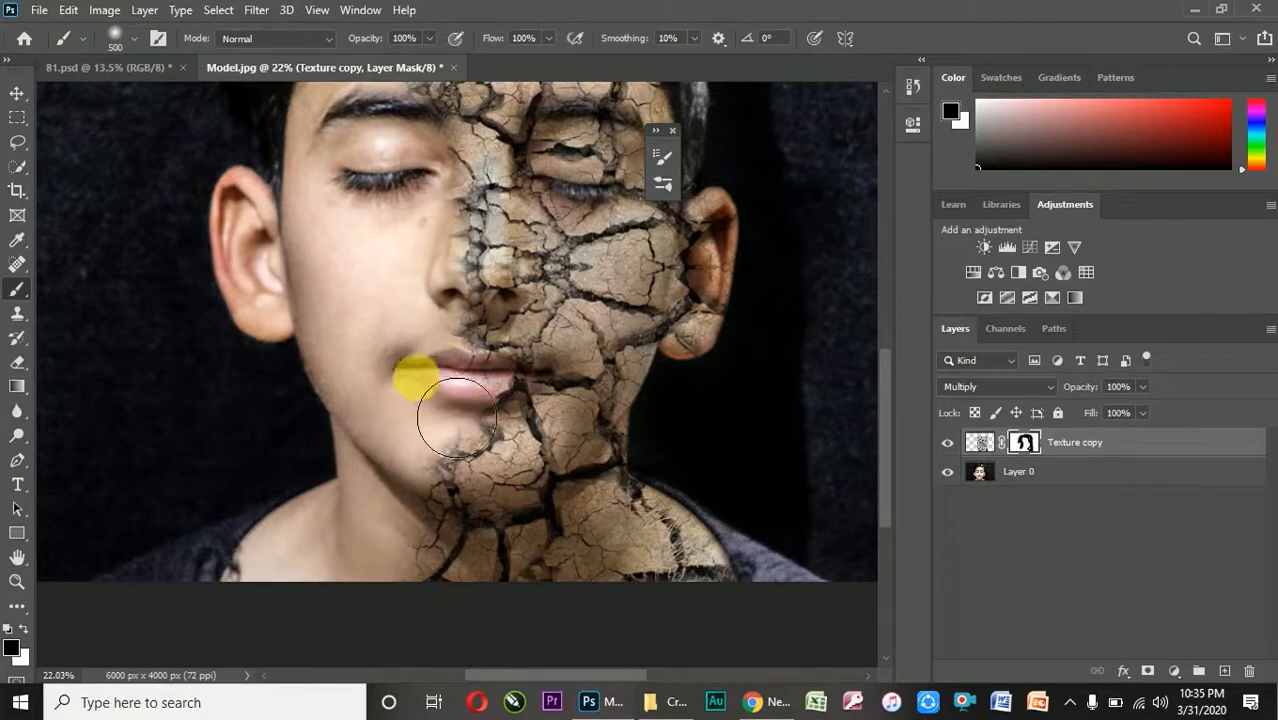
scroll(331, 382, "down", 3)
scroll(428, 375, "up", 1)
key("ctrl+z")
Step: Blend the texture's hard edge at the chin and neck by painting on the mask with the 500 px brush
scroll(390, 384, "up", 1)
scroll(405, 422, "down", 1)
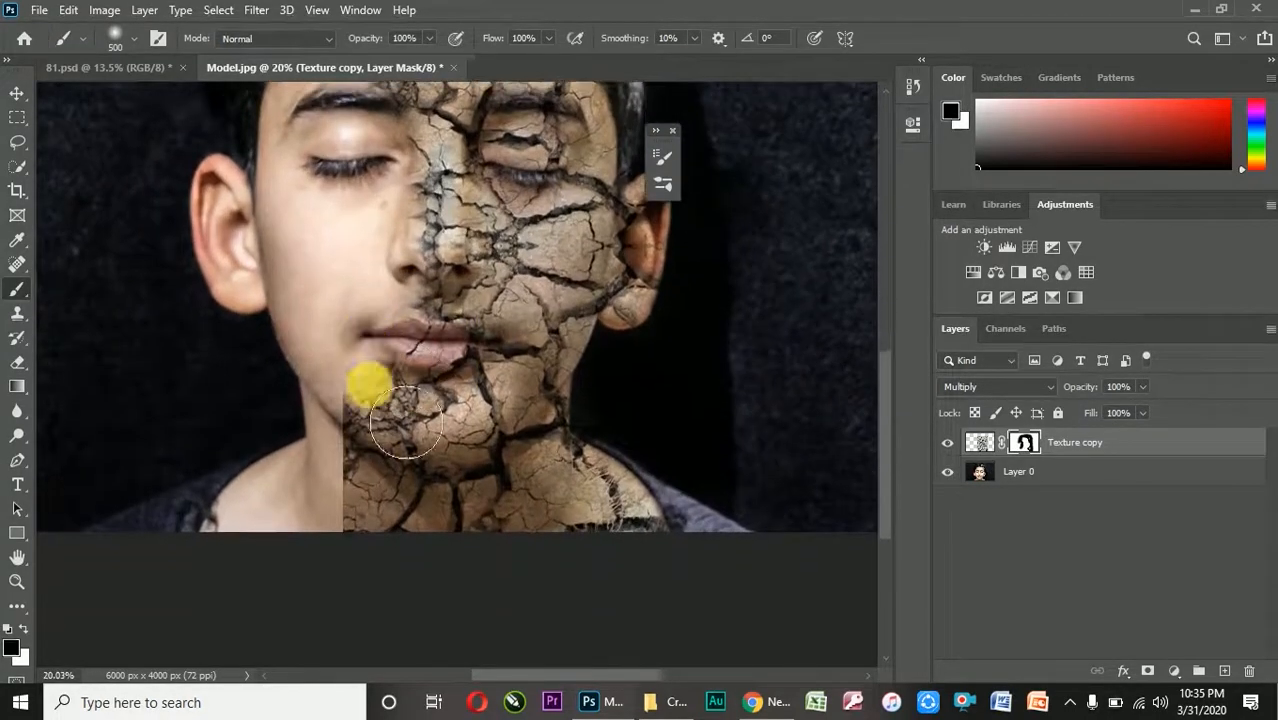
scroll(410, 432, "down", 2)
scroll(410, 432, "up", 3)
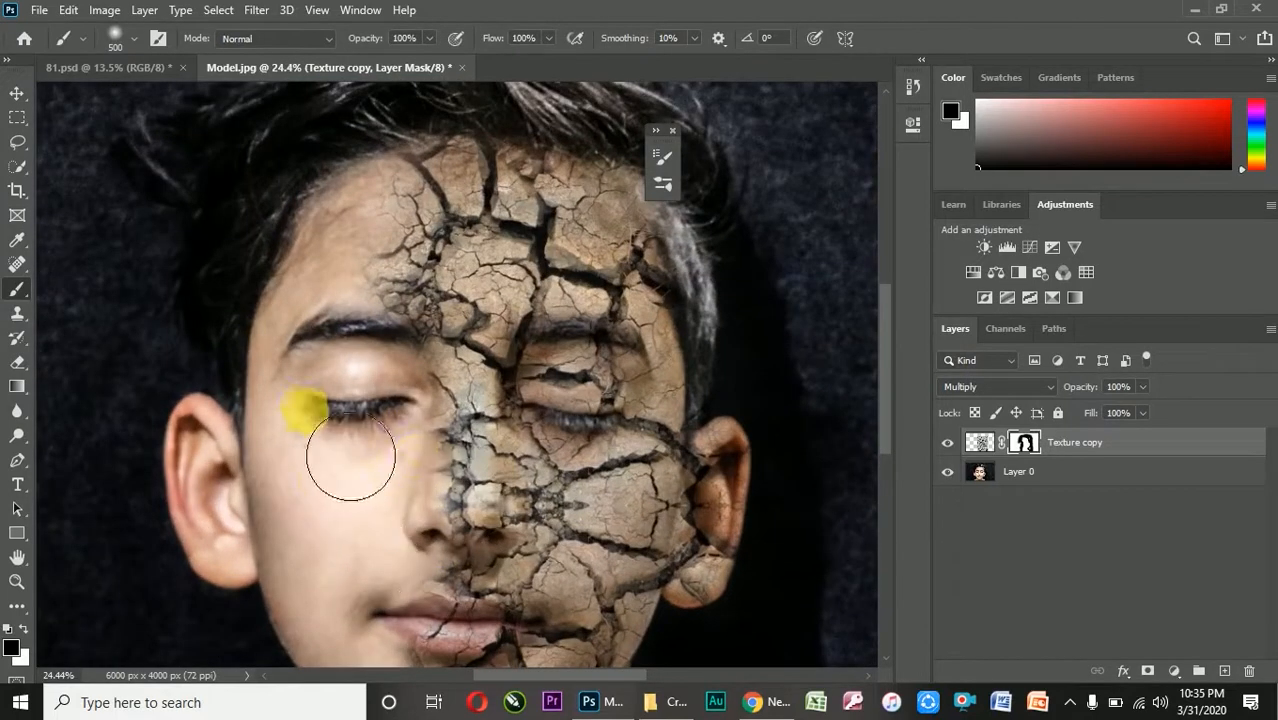
Step: Set the brush to 51% opacity and 250 px, and softly fade the texture's edge along the nose and inner eye
left_click(428, 39)
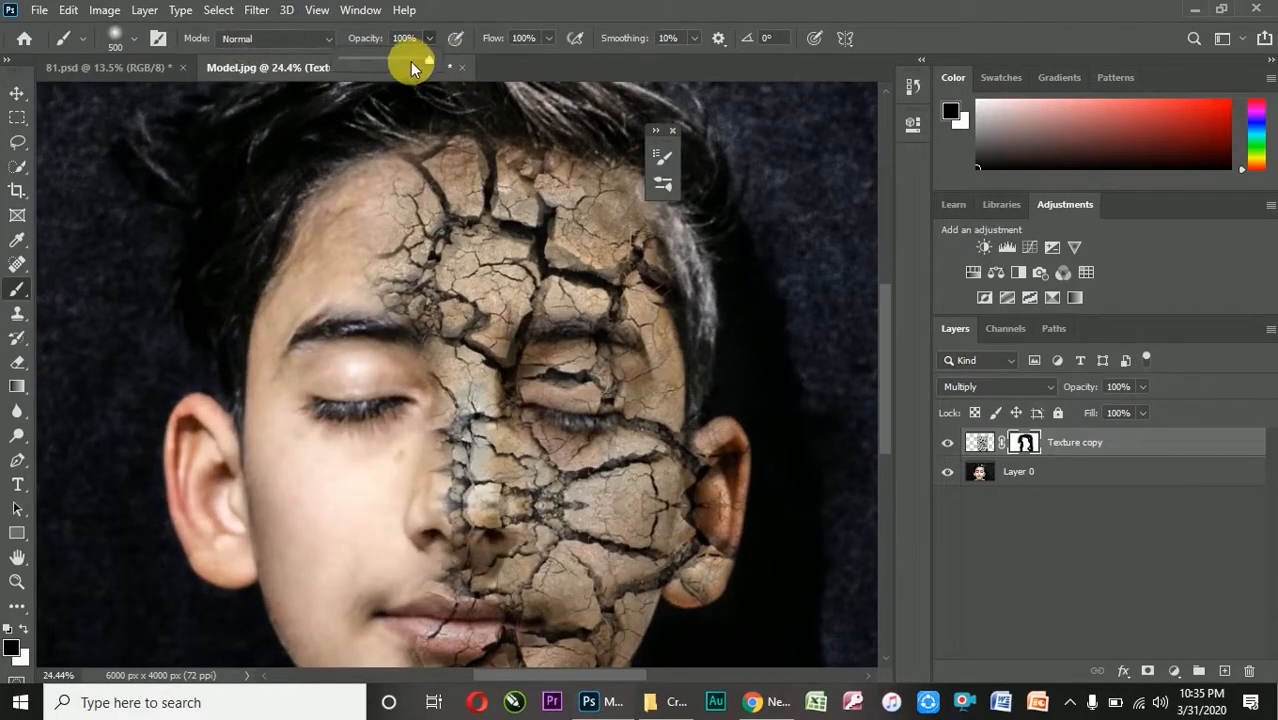
left_click_drag(420, 400, 440, 560)
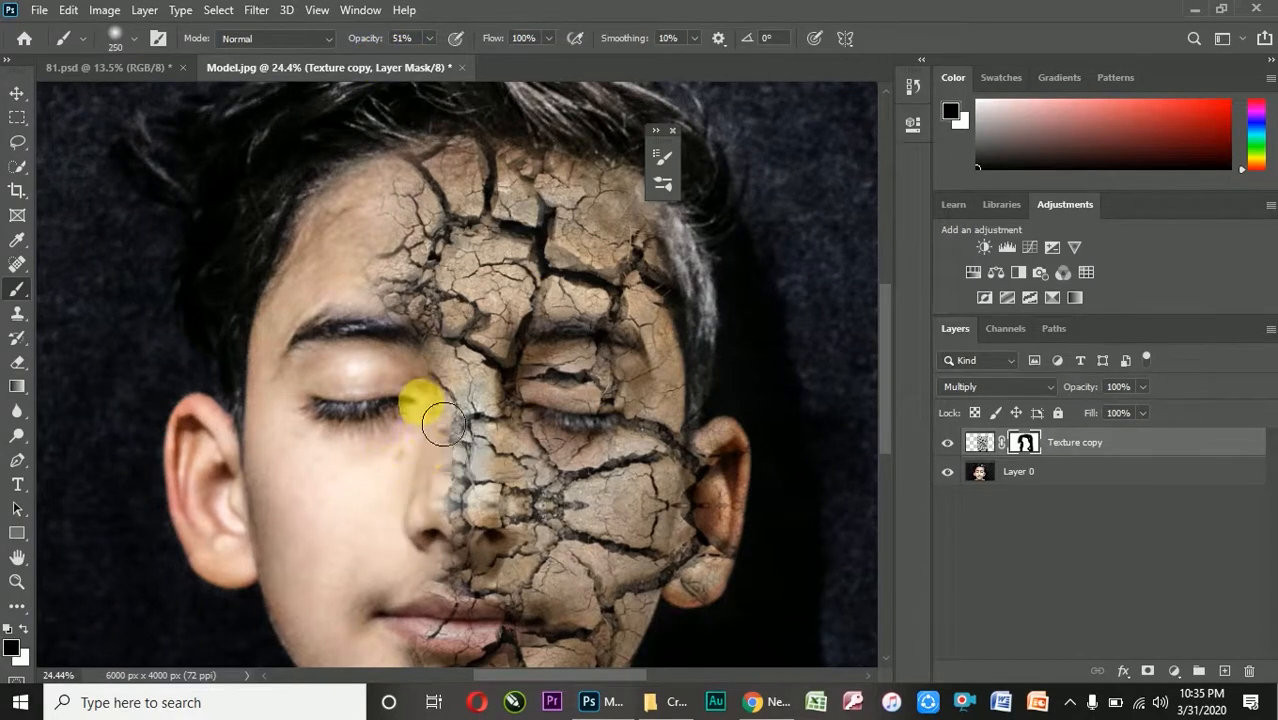
mouse_move(452, 449)
left_mouse_down()
mouse_move(452, 487)
mouse_move(410, 583)
left_mouse_up()
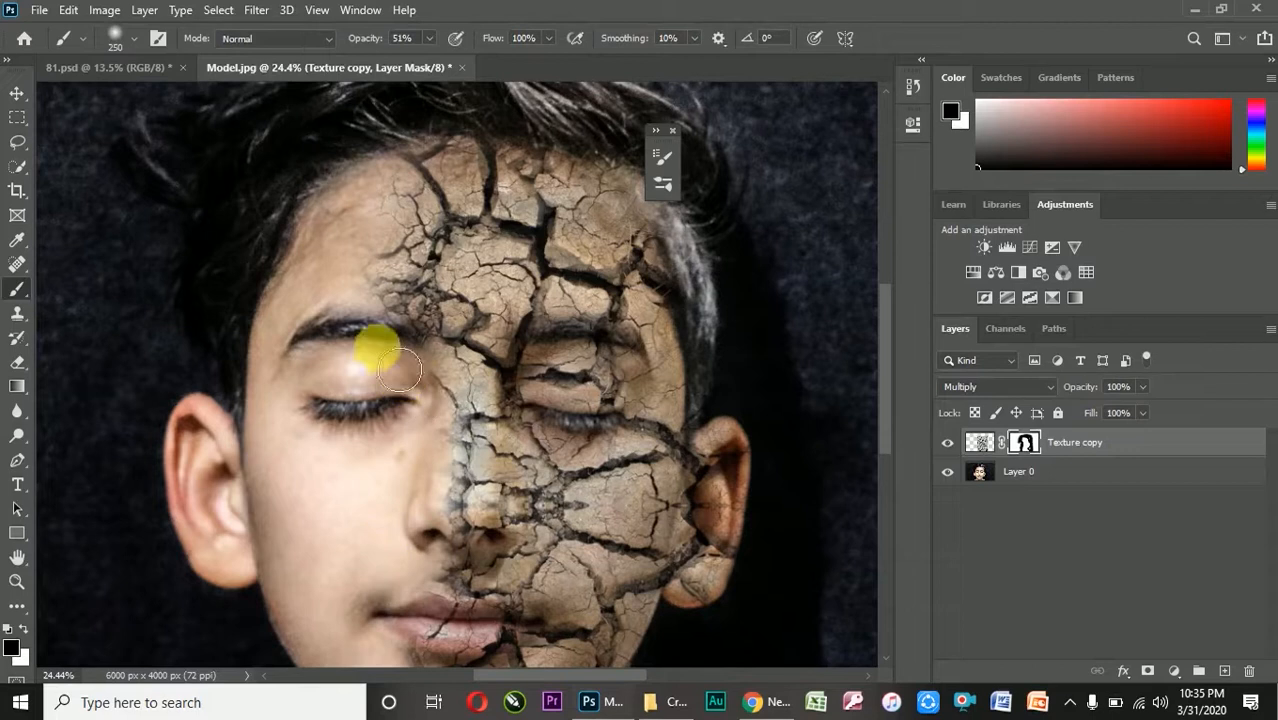
scroll(337, 217, "down", 2)
scroll(553, 212, "up", 2)
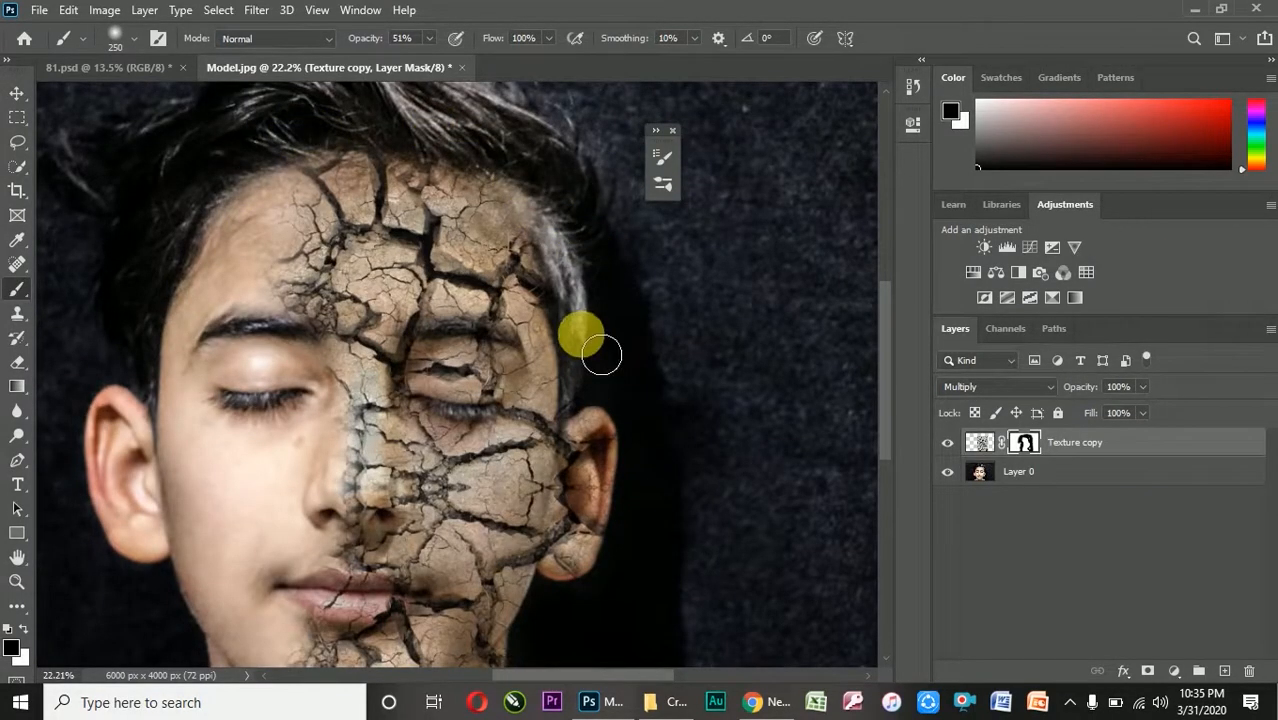
Step: Mask the texture off the sideburn hair just above the ear, using a 35 px brush at 100% opacity
scroll(604, 430, "up", 3)
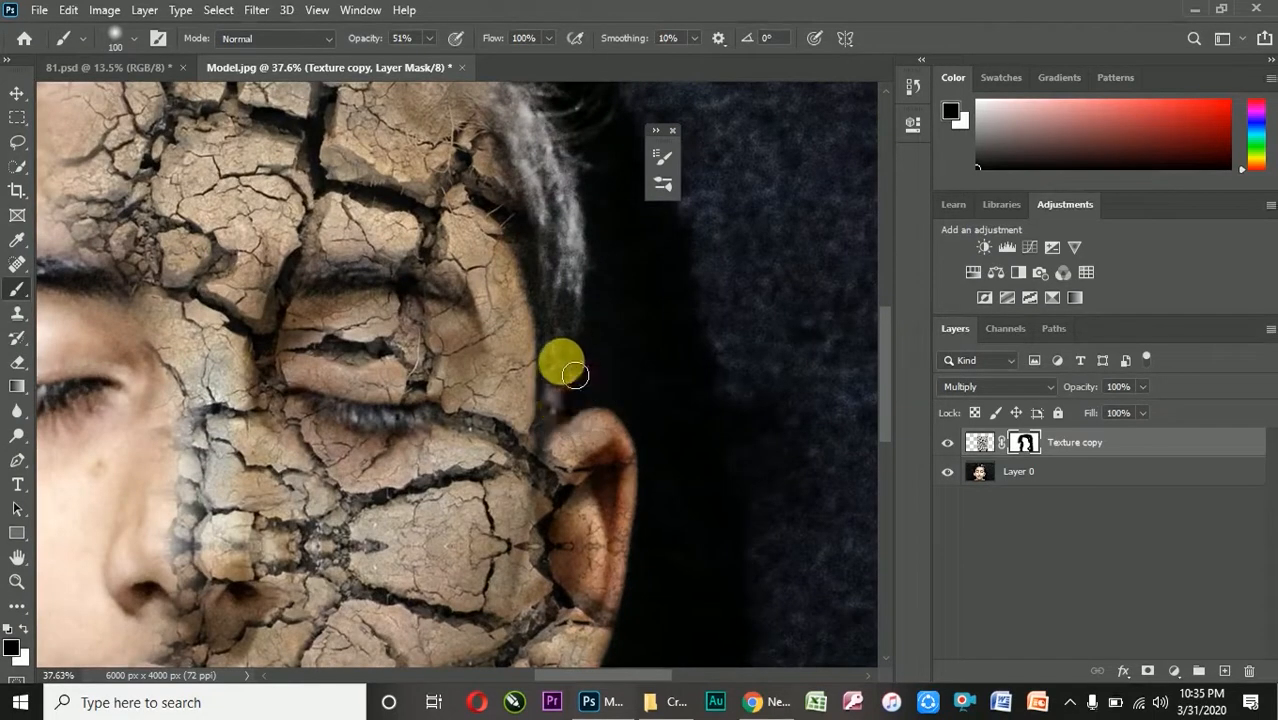
key("bracketleft")
key("bracketleft")
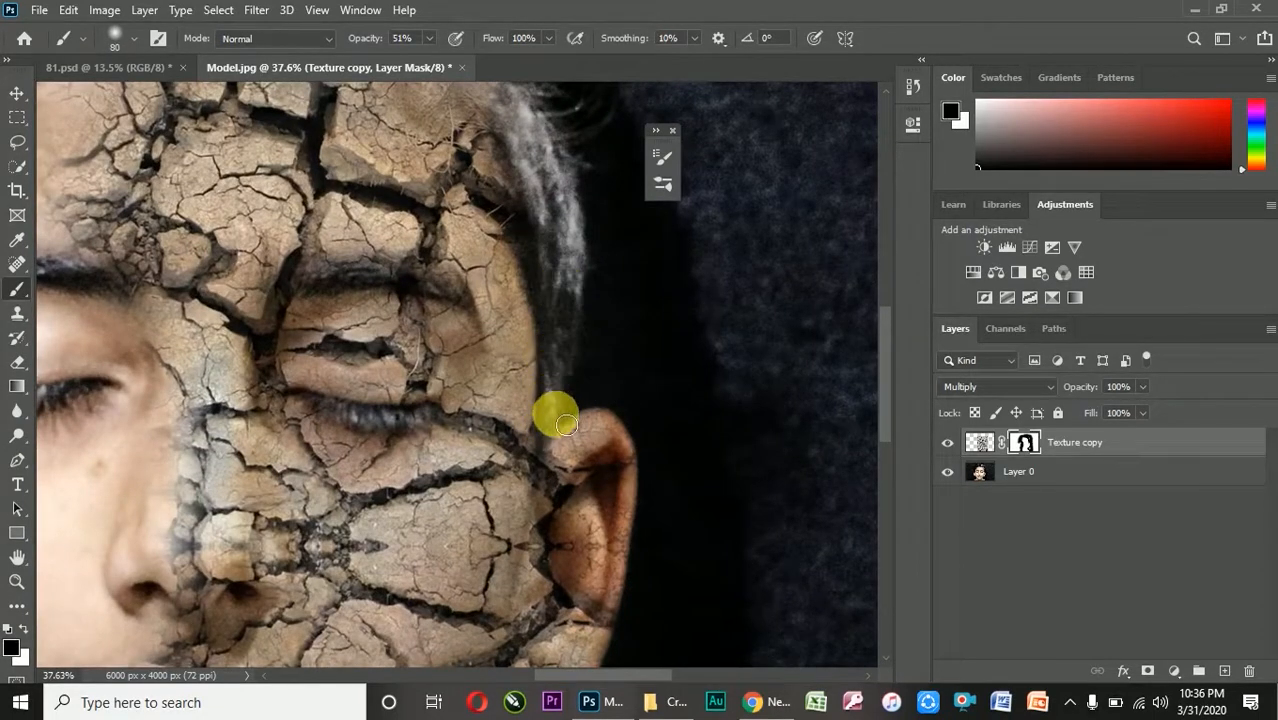
scroll(566, 424, "up", 3)
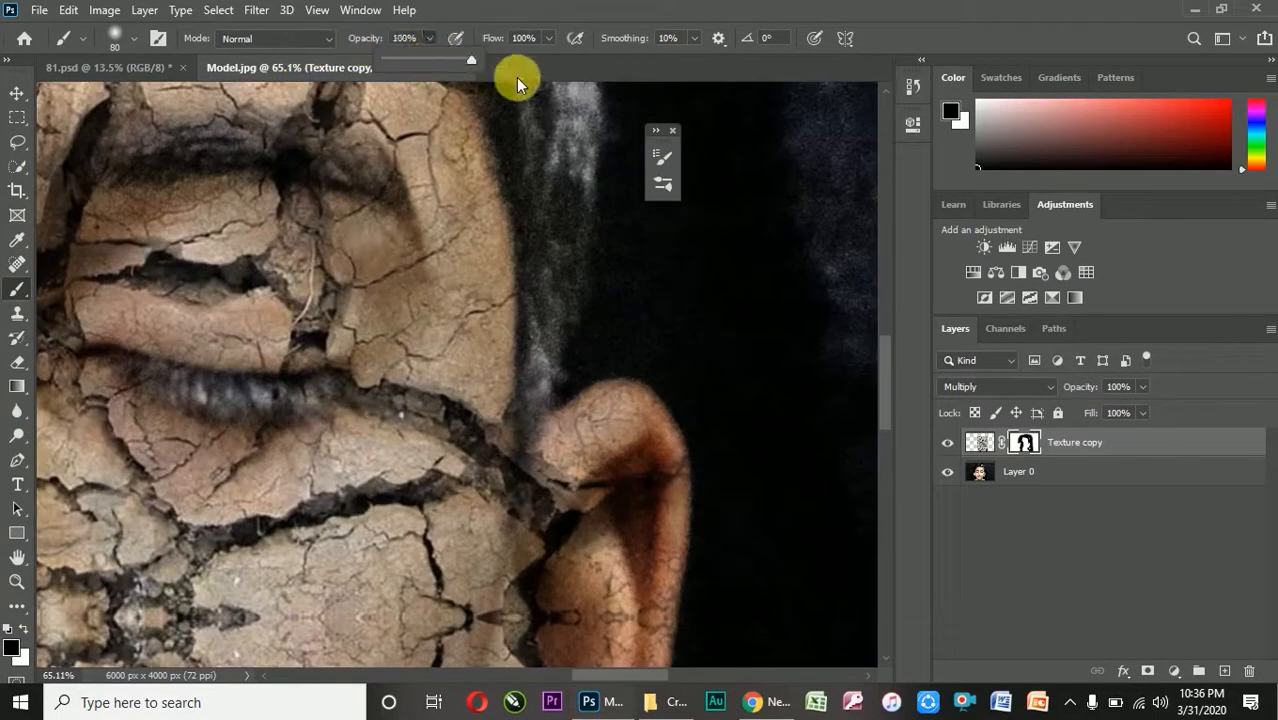
key("bracketleft")
key("bracketleft")
key("bracketleft")
key("bracketleft")
key("bracketleft")
mouse_move(540, 443)
left_mouse_down()
mouse_move(541, 399)
mouse_move(532, 452)
mouse_move(556, 361)
left_mouse_up()
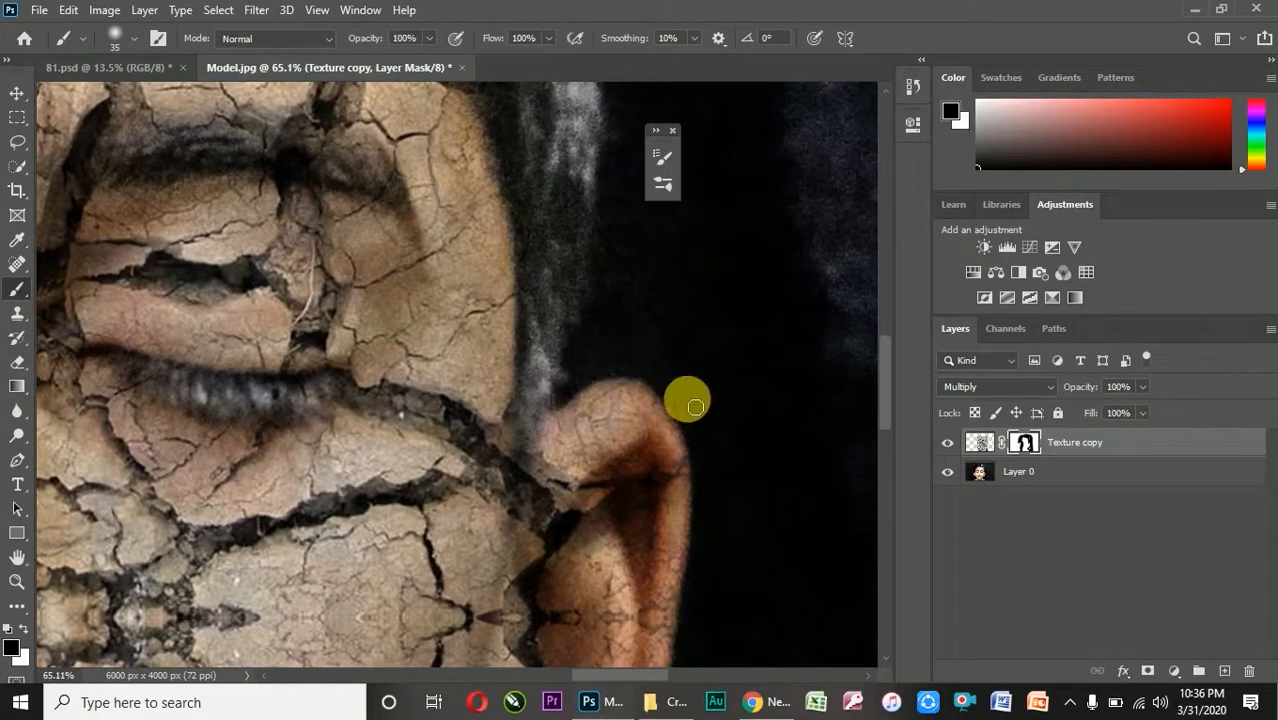
Step: Softly fade the texture where the cheek meets the ear, using an 80 px brush at 38% opacity
scroll(688, 517, "down", 3)
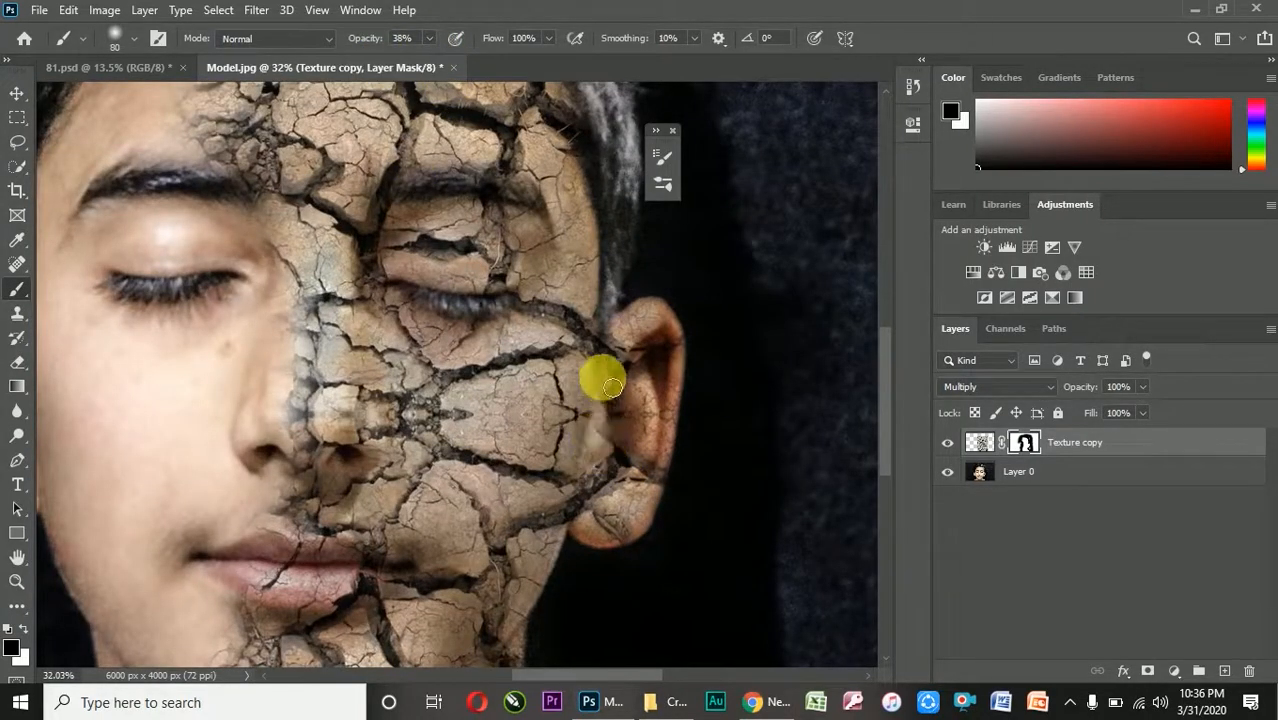
left_click_drag(611, 452, 600, 495)
left_click_drag(617, 403, 585, 358)
scroll(600, 395, "down", 2)
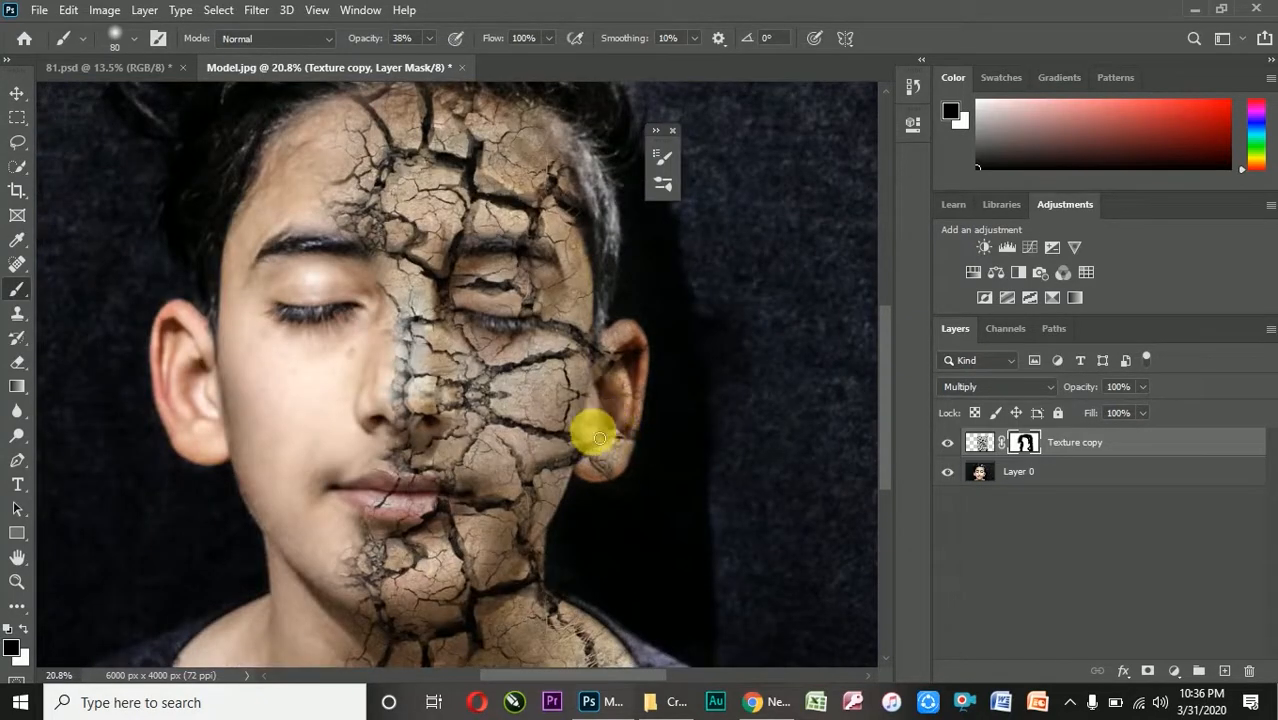
scroll(609, 427, "up", 2)
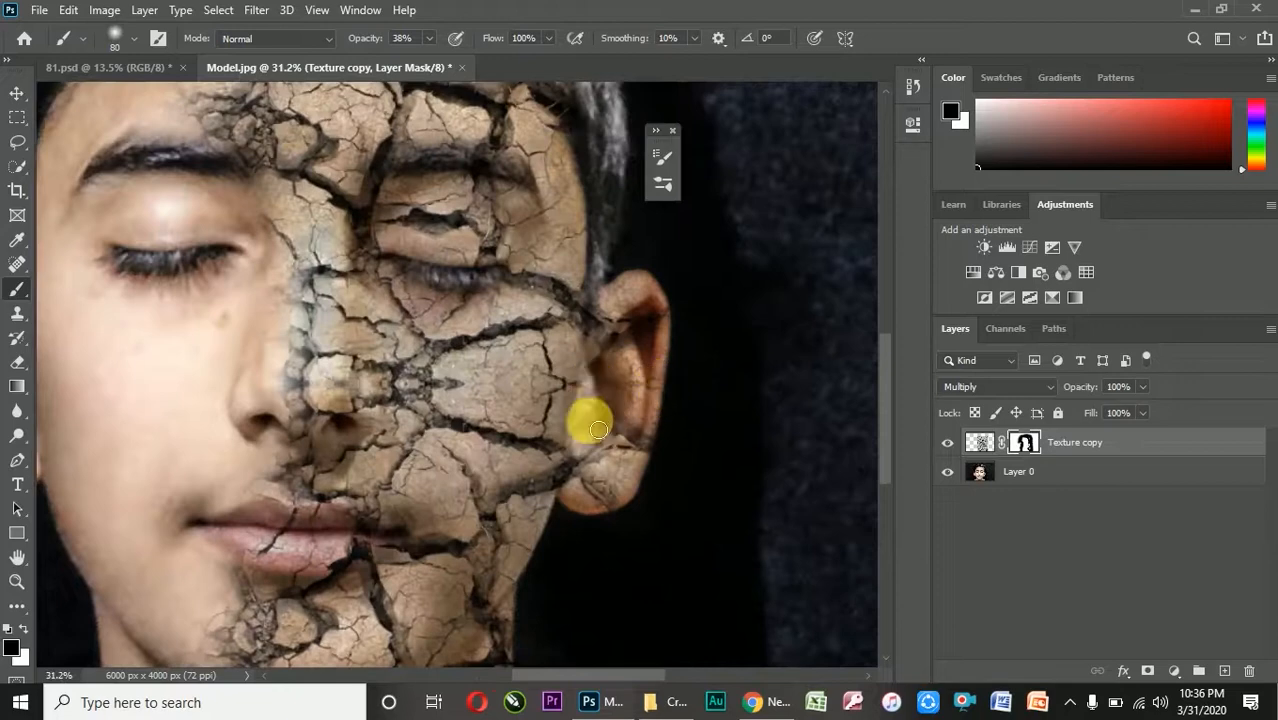
scroll(508, 409, "down", 3)
scroll(575, 466, "up", 2)
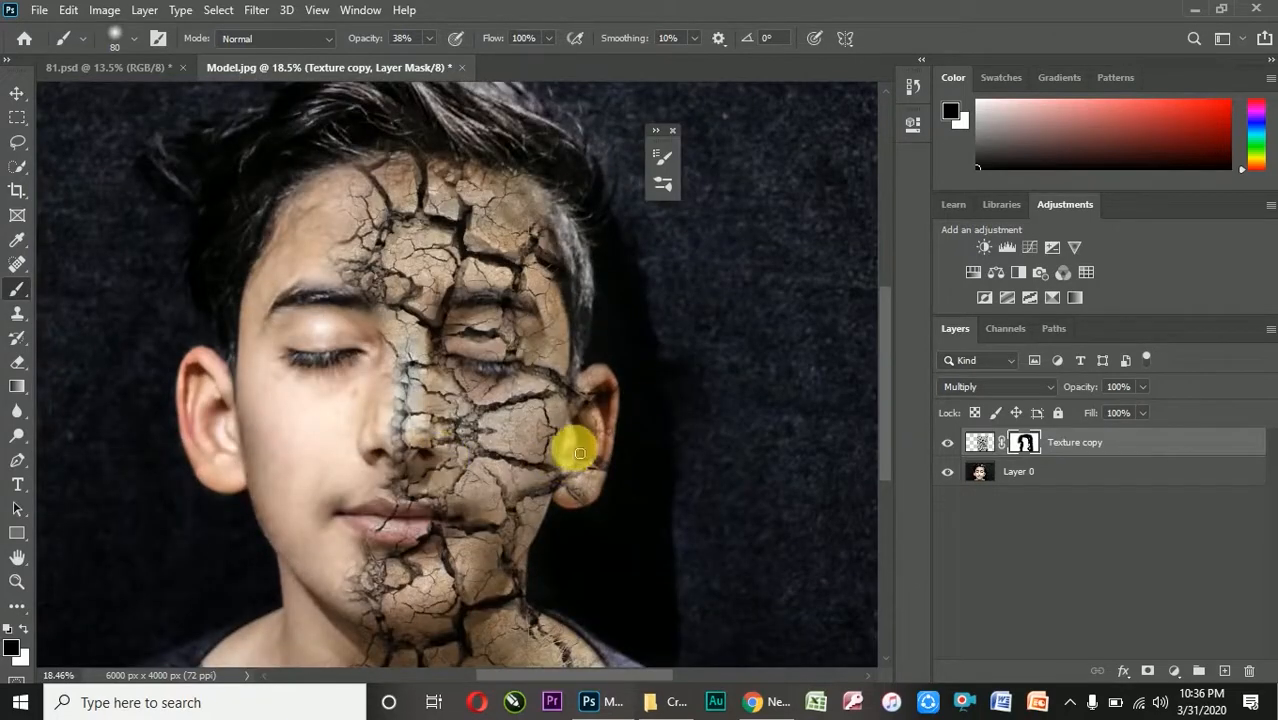
Step: Set the brush opacity to 67% and mask the texture further along the front of the ear, down to the earlobe
scroll(542, 594, "up", 4)
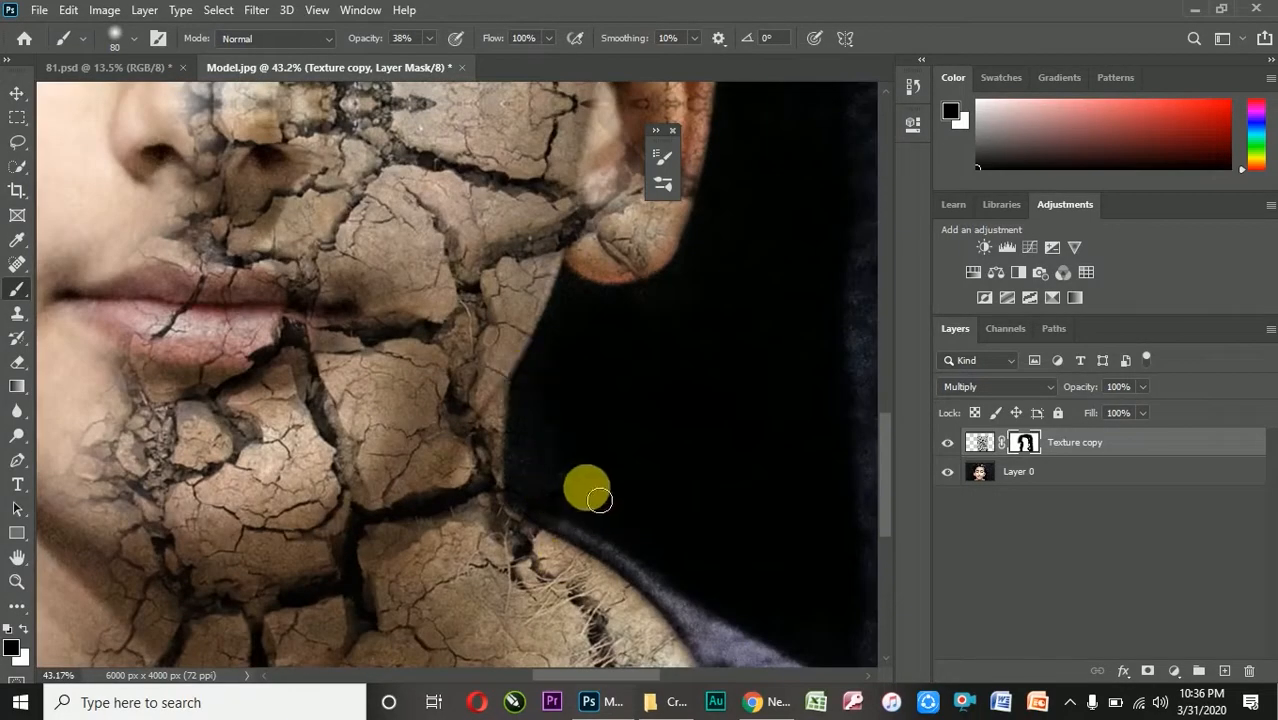
scroll(548, 394, "down", 4)
scroll(585, 265, "up", 5)
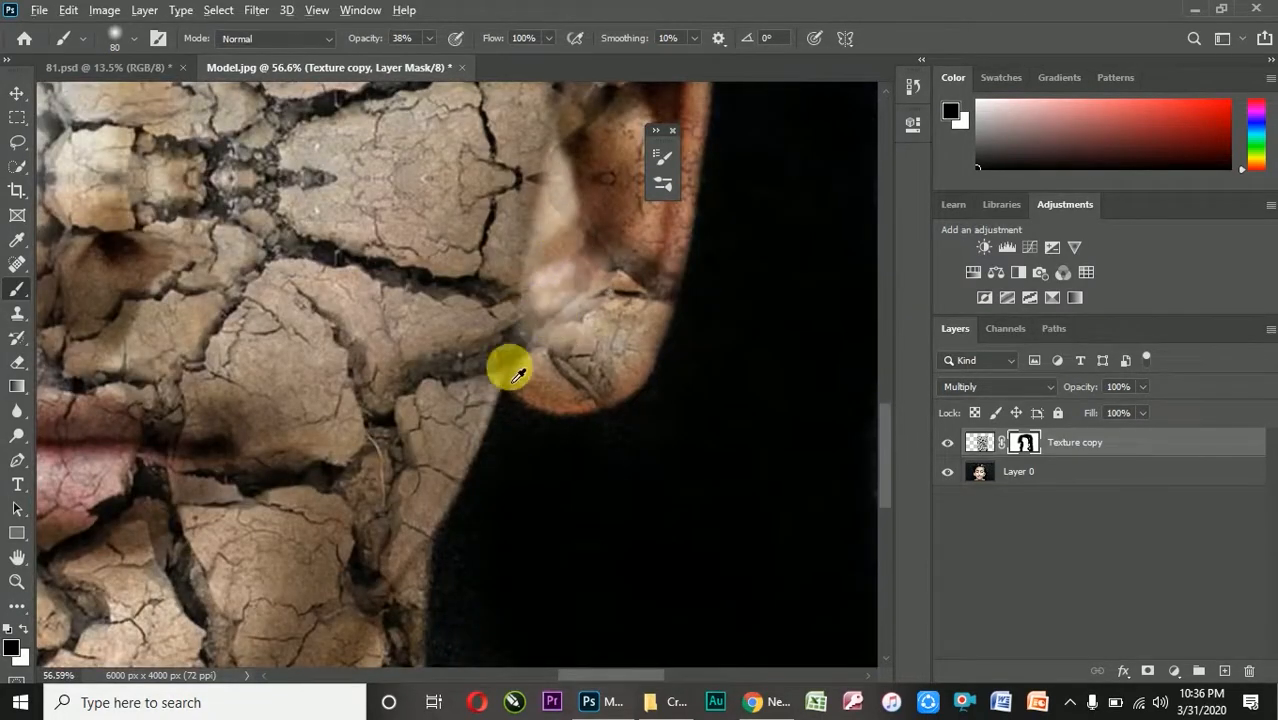
scroll(515, 318, "down", 3)
scroll(548, 270, "up", 1)
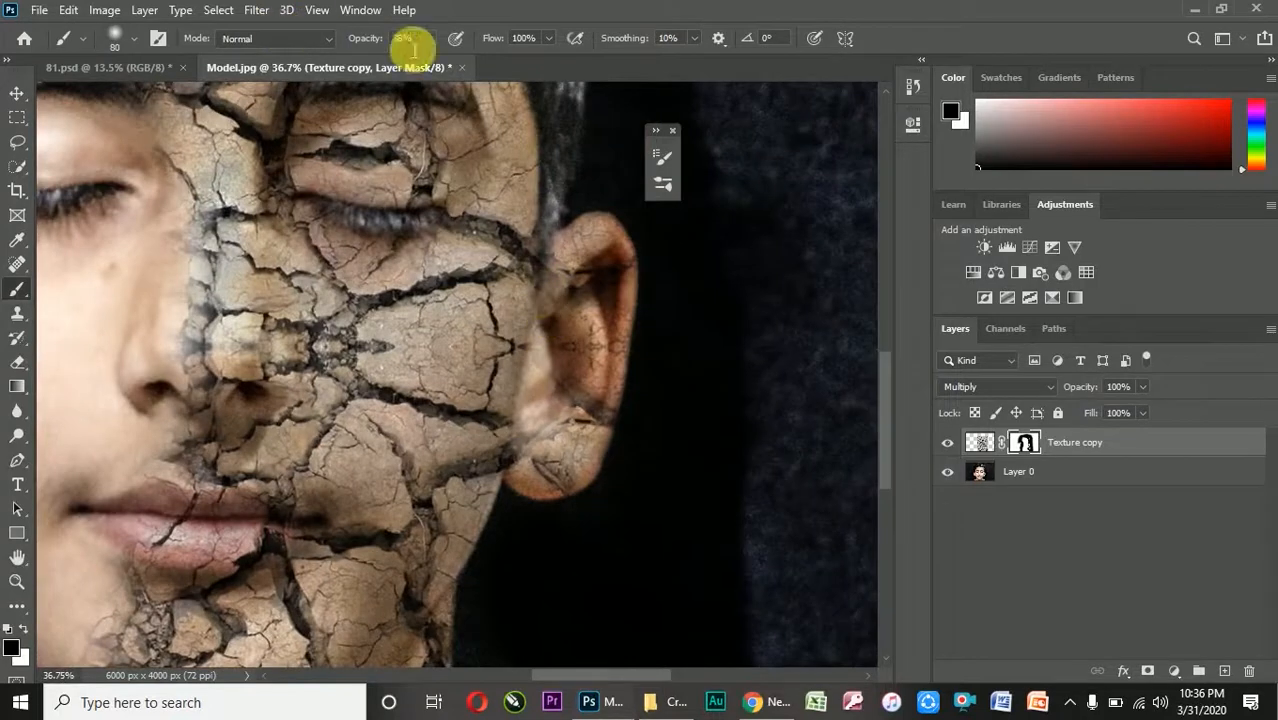
left_click_drag(430, 45, 459, 50)
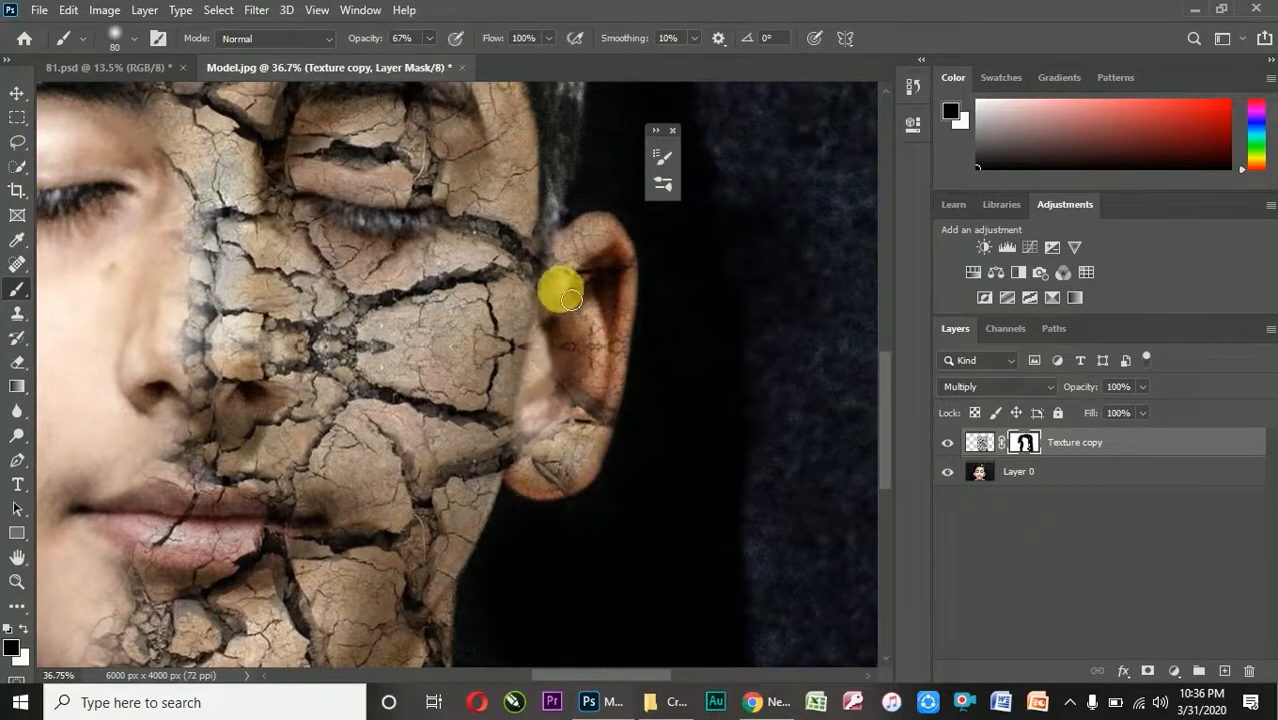
mouse_move(538, 440)
left_mouse_down()
mouse_move(522, 374)
mouse_move(531, 285)
mouse_move(553, 272)
left_mouse_up()
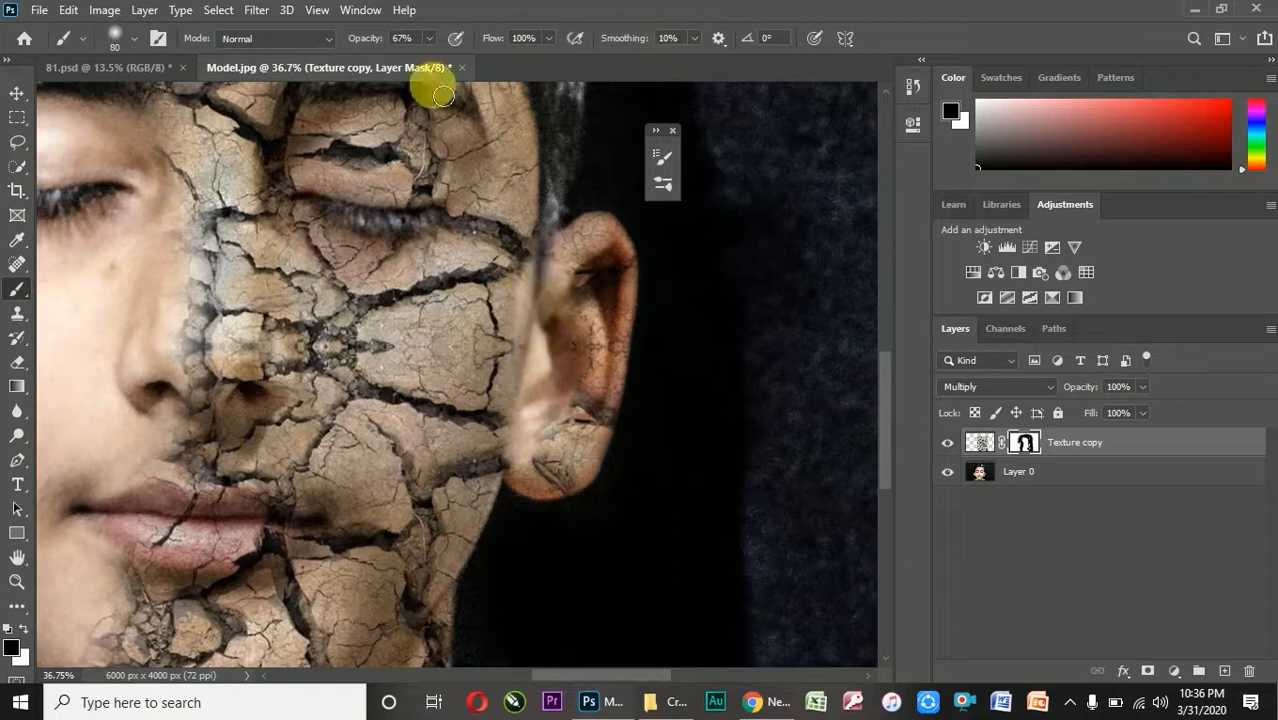
Step: Set the brush to 33% opacity with white as the foreground colour, and partly restore the texture in front of the ear
left_click_drag(426, 46, 398, 59)
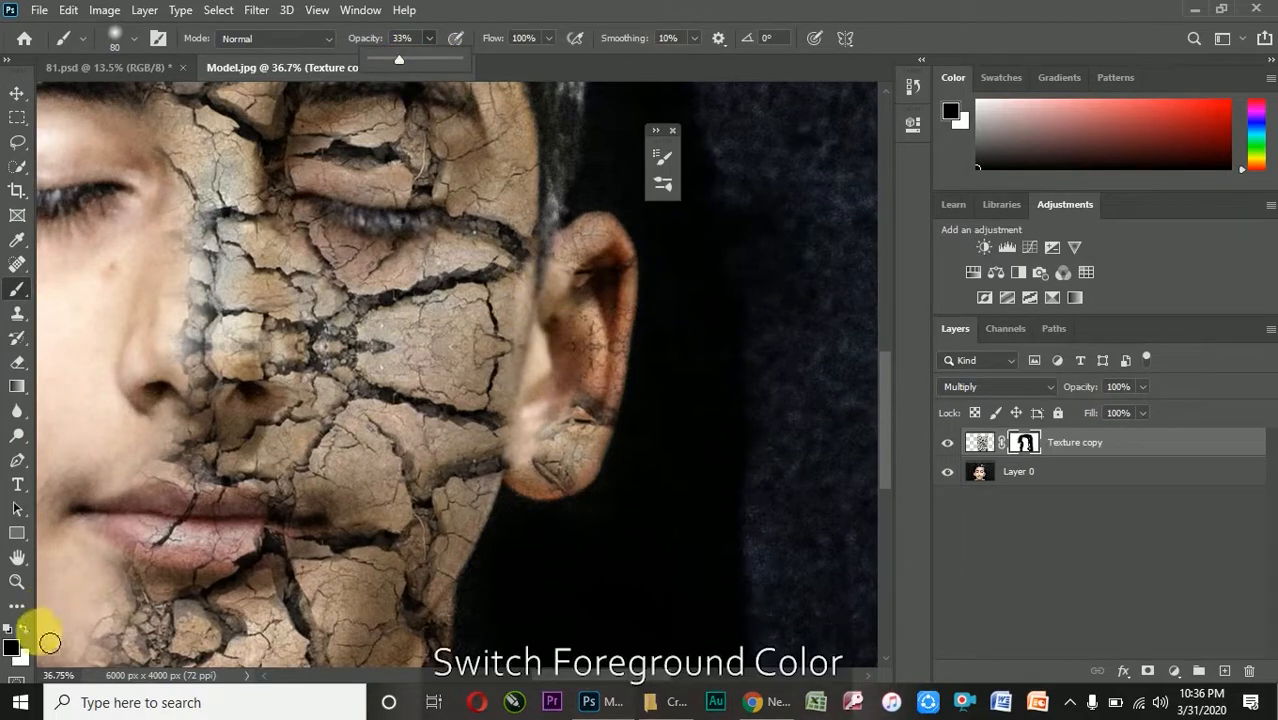
left_click(21, 627)
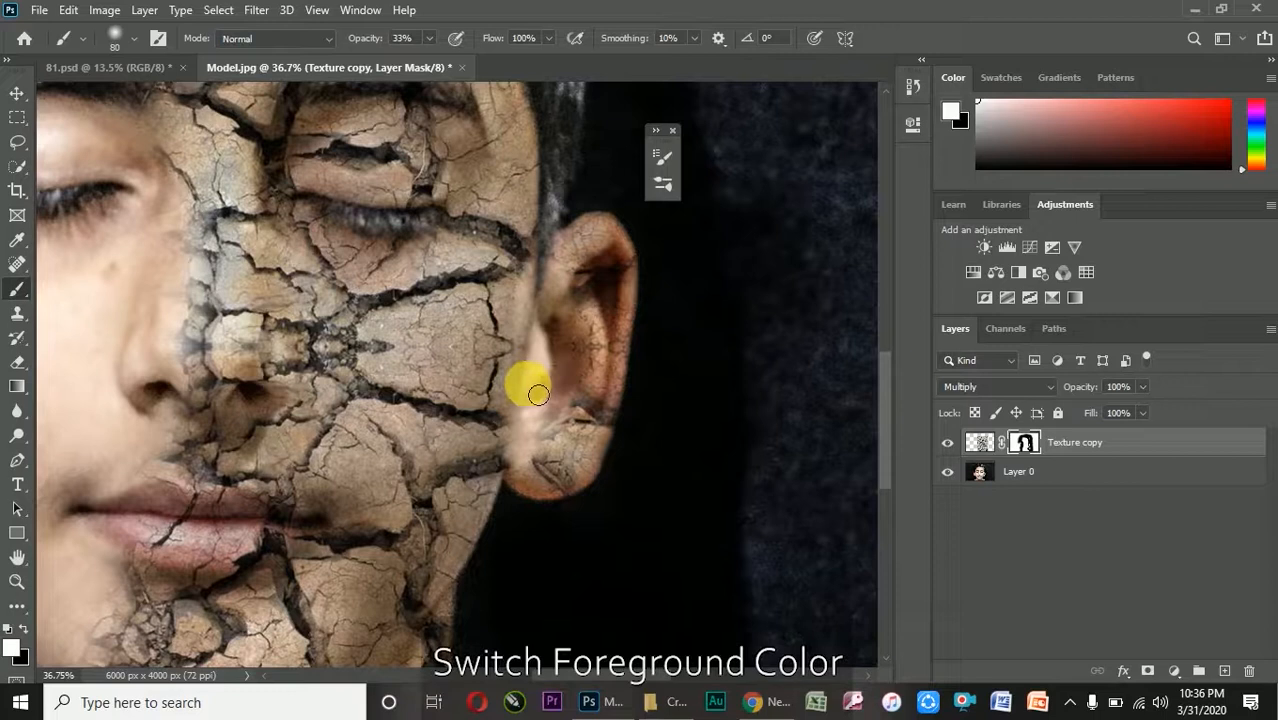
mouse_move(556, 381)
left_mouse_down()
mouse_move(536, 373)
mouse_move(517, 459)
mouse_move(538, 468)
mouse_move(523, 383)
mouse_move(520, 470)
mouse_move(485, 445)
mouse_move(474, 456)
mouse_move(485, 371)
mouse_move(545, 368)
mouse_move(576, 325)
mouse_move(536, 375)
left_mouse_up()
scroll(455, 361, "down", 6)
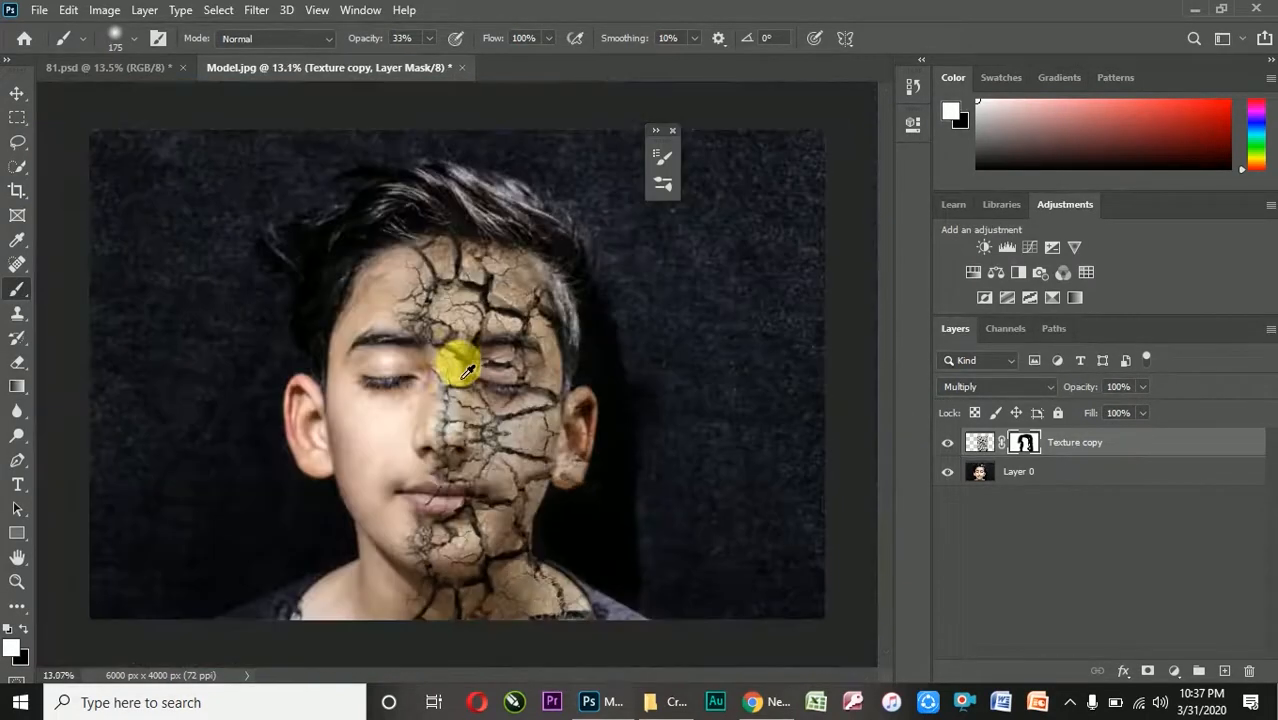
Step: Paint white on the mask with a 300 px brush at 33% opacity, along the texture's edge from the nose to the neck
scroll(515, 428, "up", 2)
mouse_move(428, 418)
left_mouse_down()
mouse_move(425, 520)
mouse_move(461, 435)
mouse_move(449, 411)
mouse_move(437, 539)
mouse_move(409, 604)
mouse_move(399, 588)
mouse_move(356, 641)
left_mouse_up()
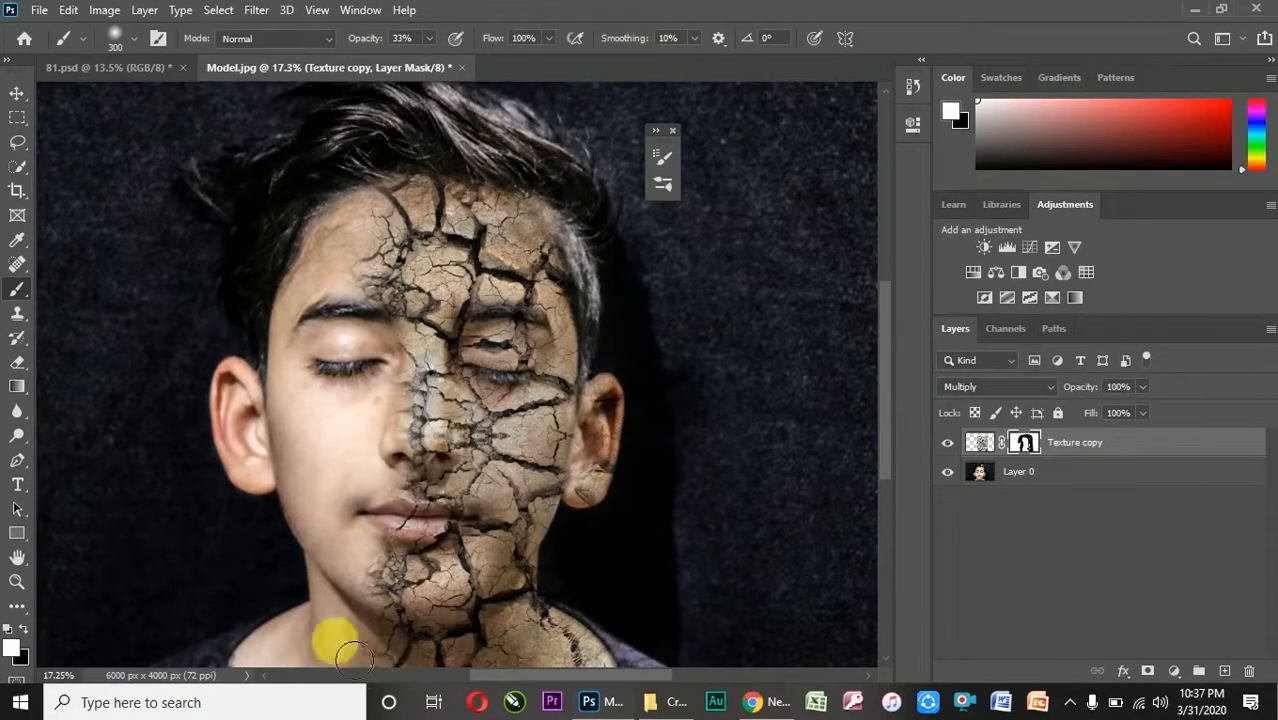
scroll(330, 570, "down", 4)
scroll(374, 624, "up", 4)
left_click(24, 628)
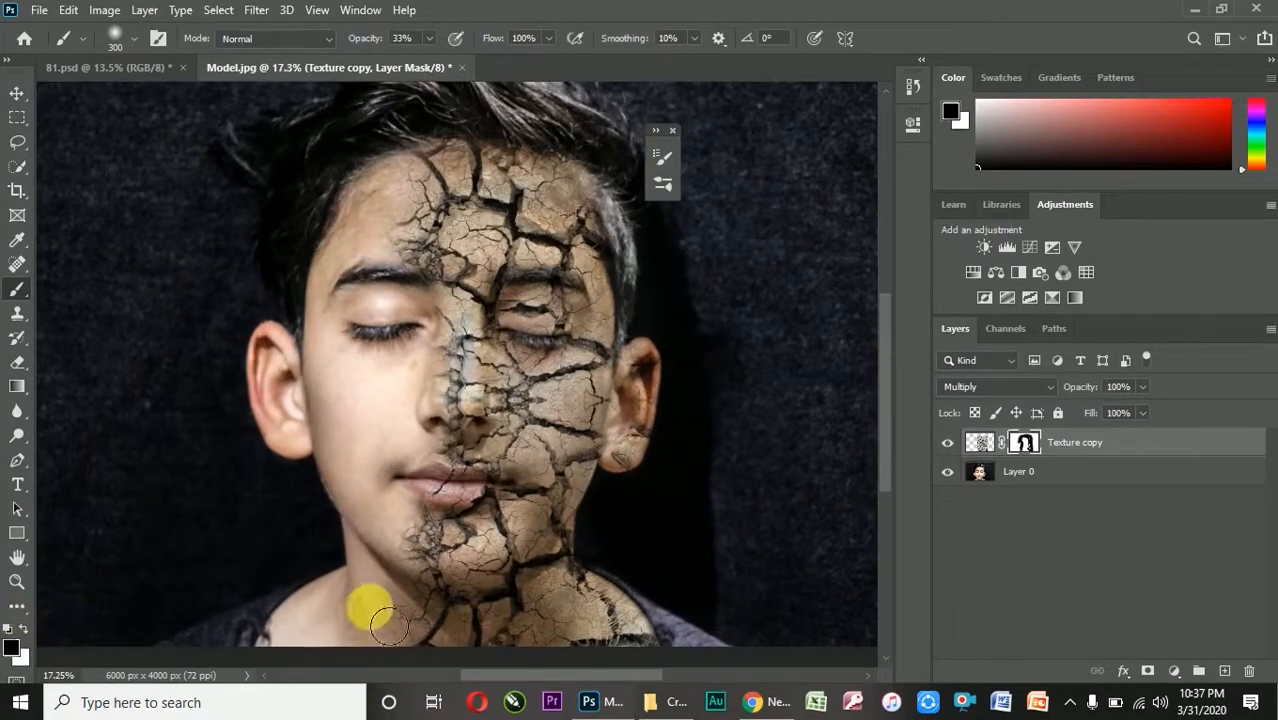
scroll(365, 536, "down", 2)
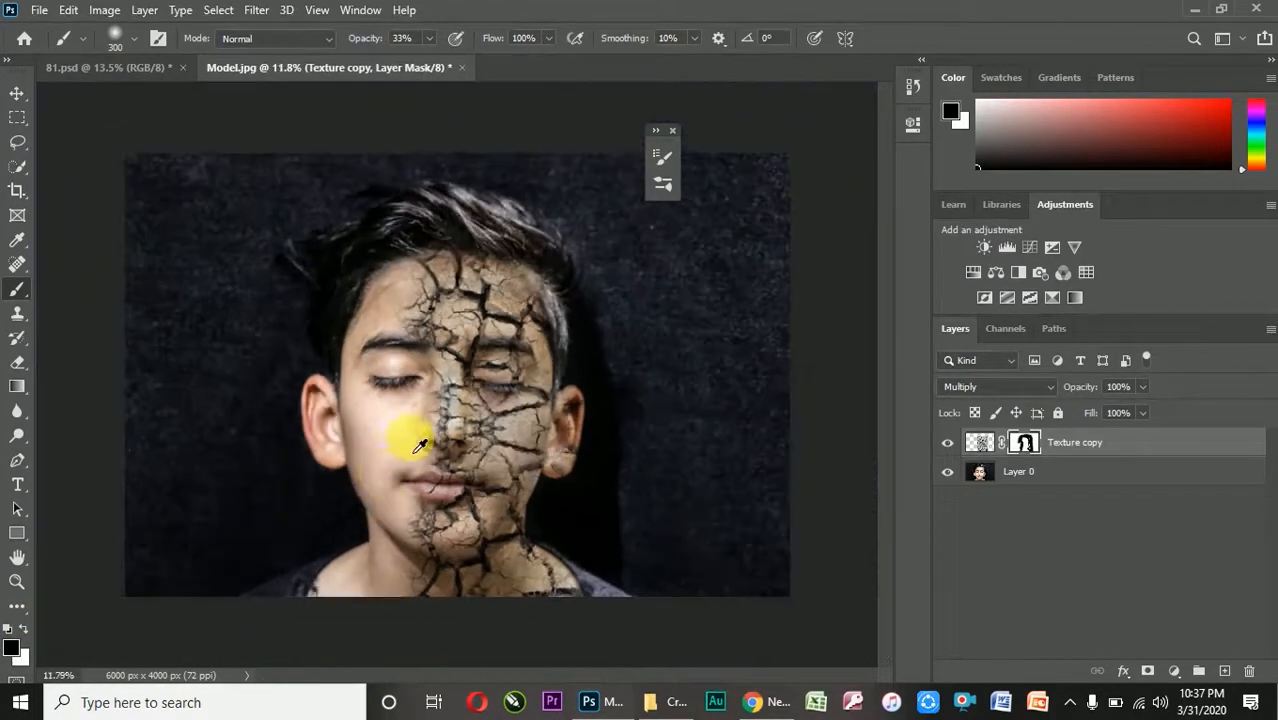
scroll(420, 445, "up", 3)
left_click(24, 628)
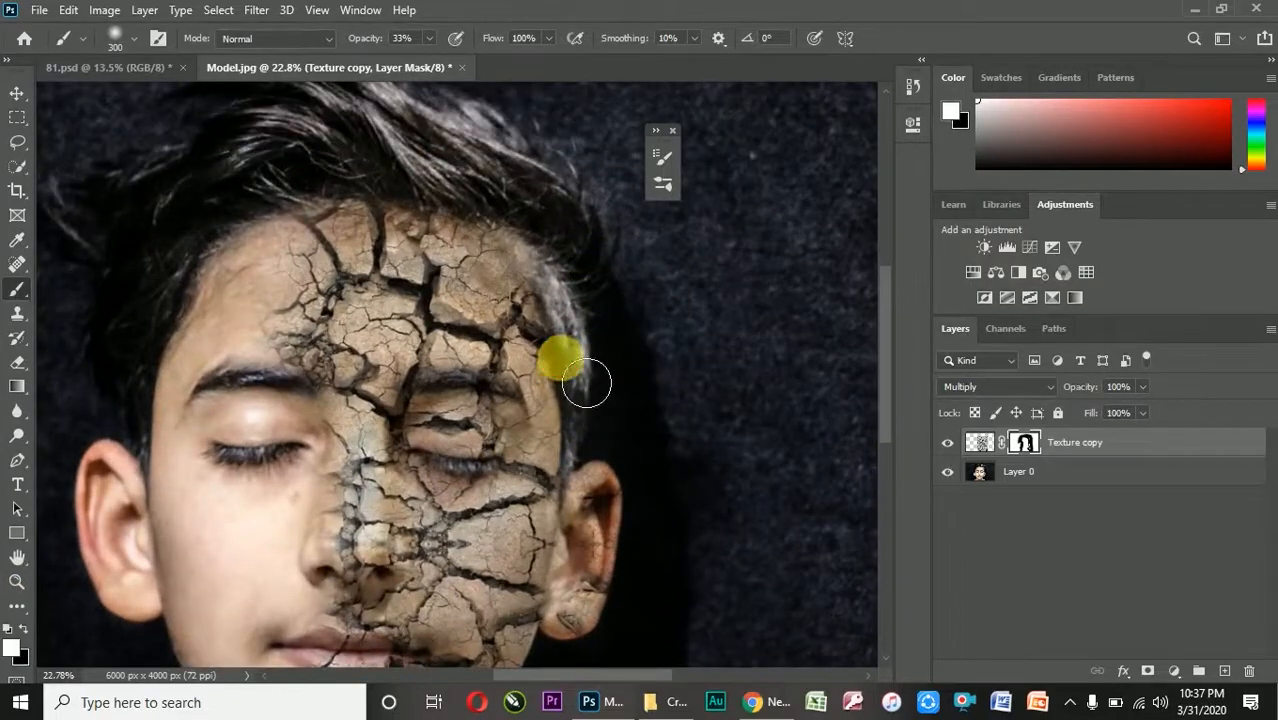
Step: Examine how the masked texture blends across the forehead, nose, mouth and neck, both close up and as a whole
scroll(538, 376, "down", 2)
scroll(538, 376, "down", 1)
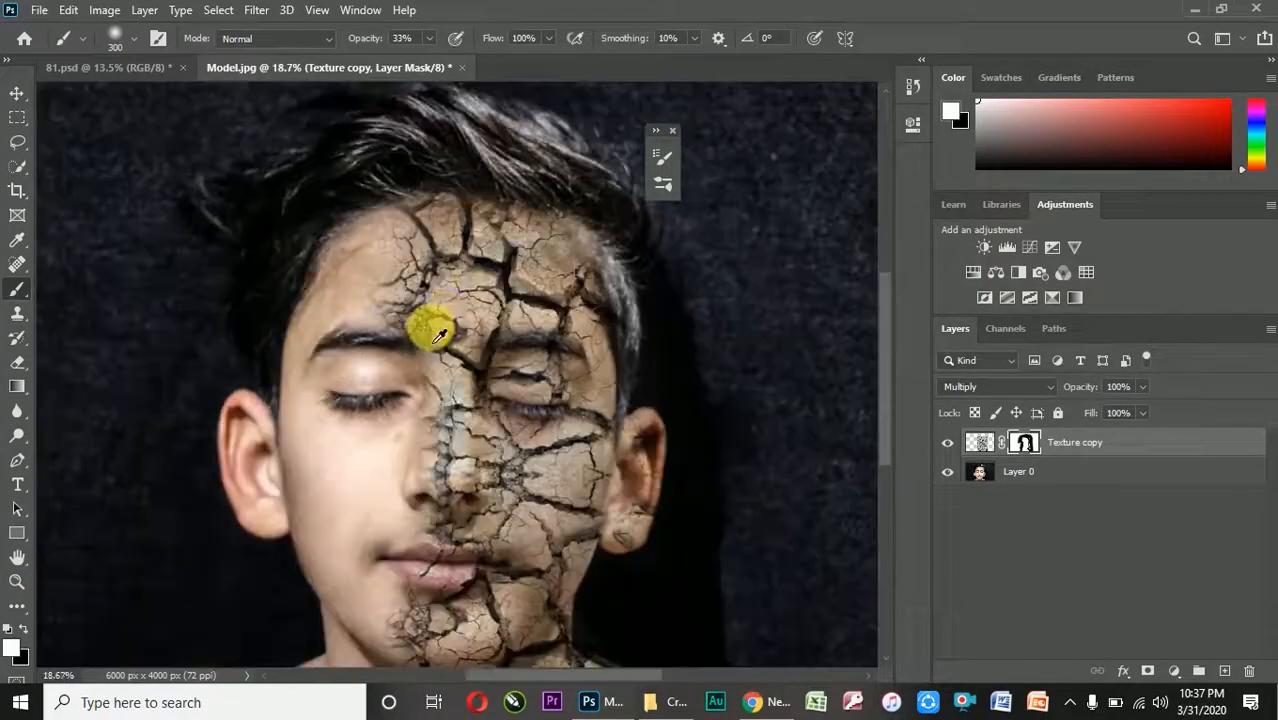
scroll(545, 385, "down", 2)
scroll(548, 393, "down", 1)
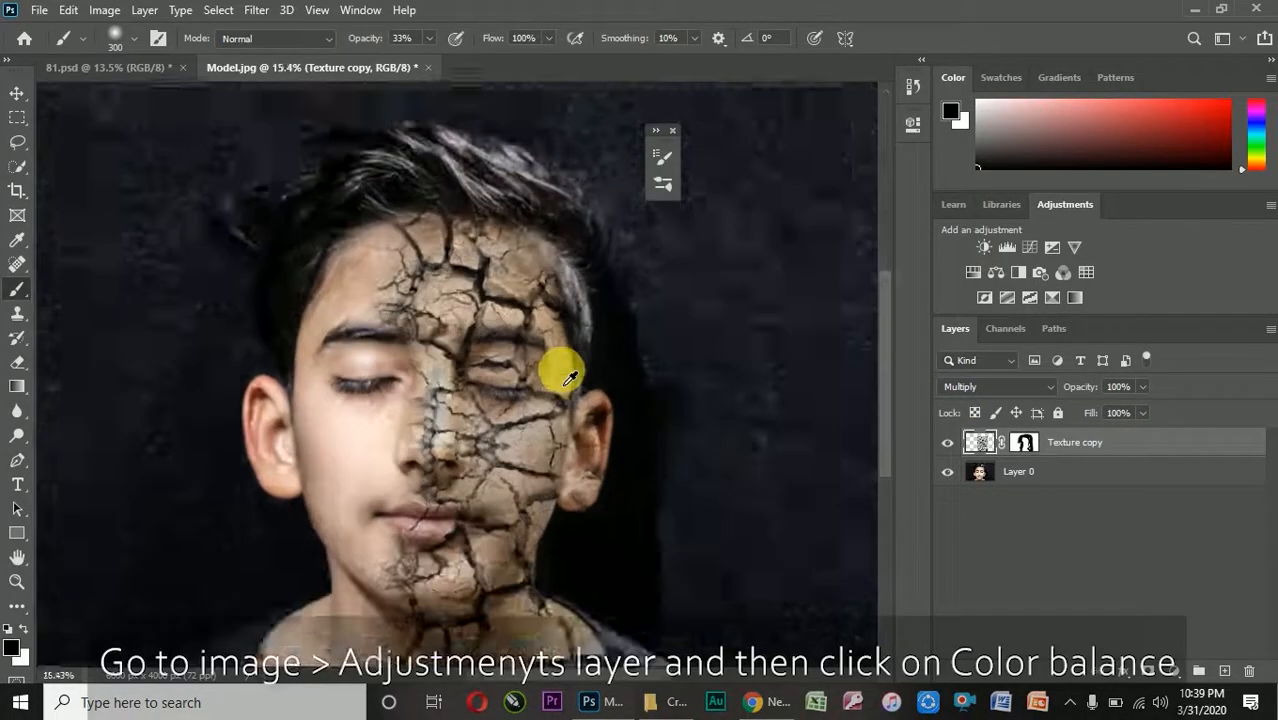
scroll(568, 376, "down", 1)
scroll(590, 409, "up", 2)
scroll(579, 406, "down", 5)
scroll(586, 408, "up", 2)
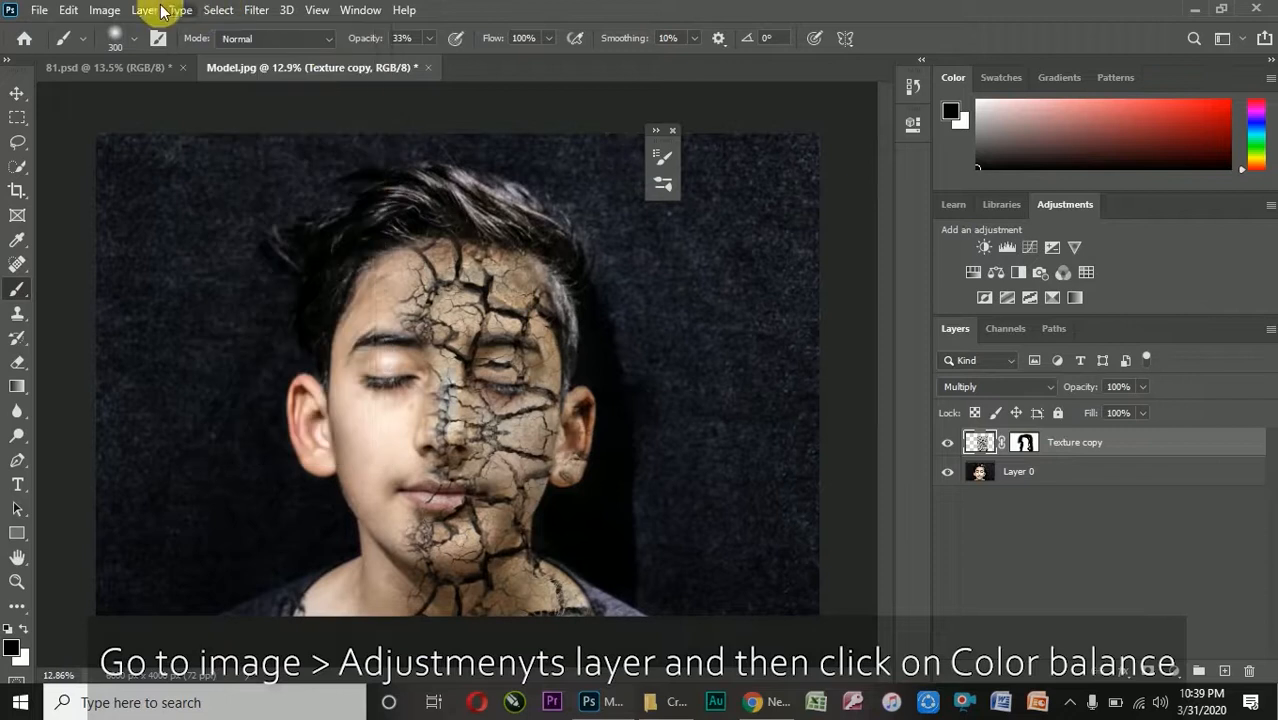
Step: Apply a Color Balance adjustment to the texture's midtones with Cyan/Red at +12 and Yellow/Blue at +10
left_click(104, 10)
mouse_move(213, 60)
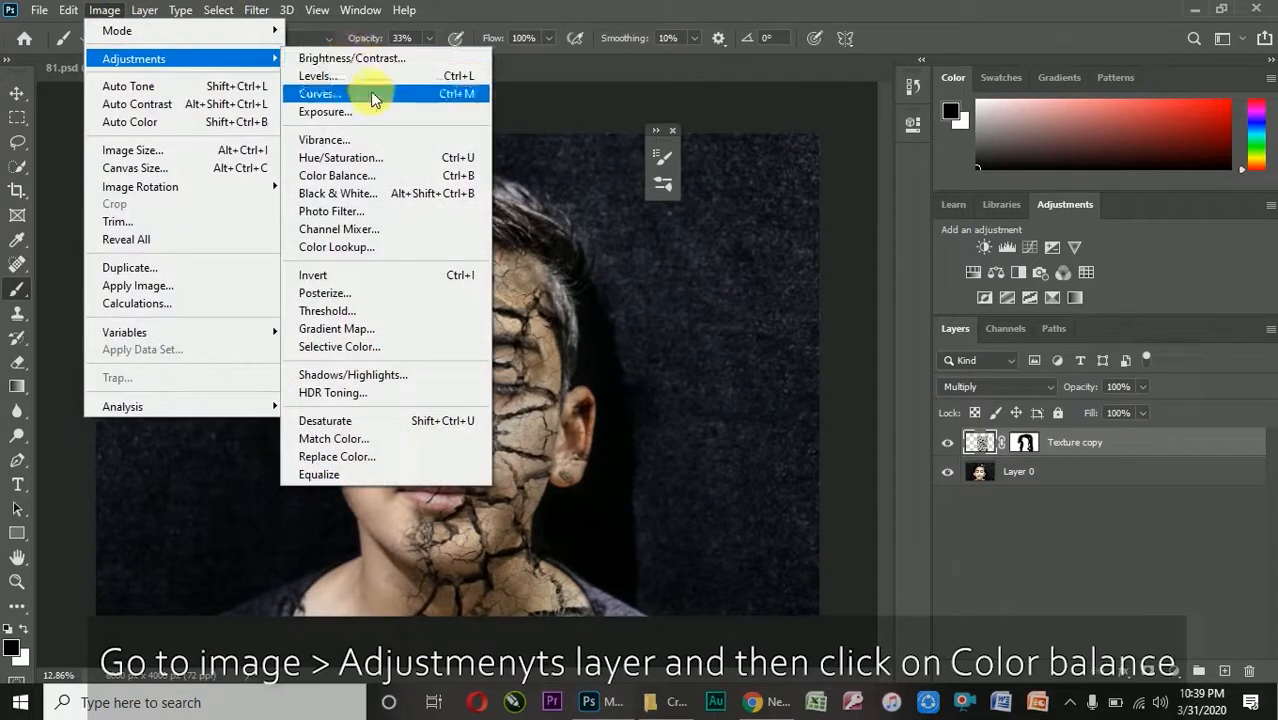
left_click(375, 174)
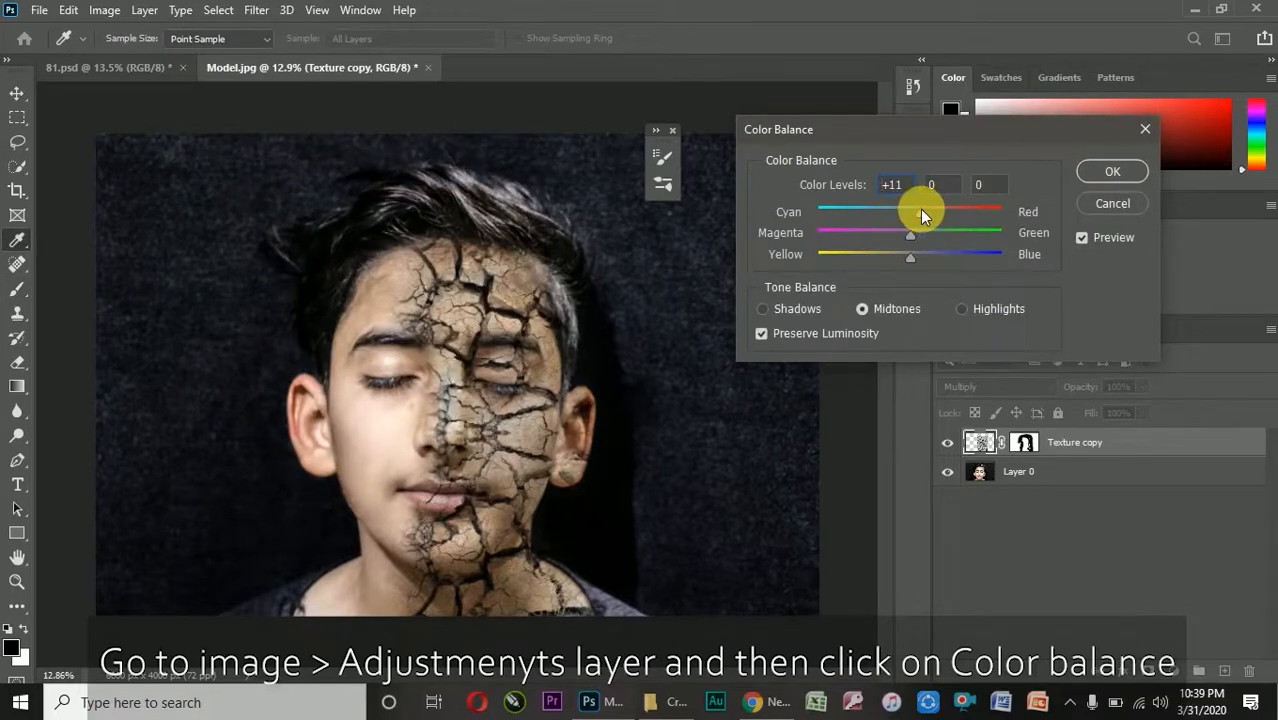
left_click_drag(908, 254, 920, 254)
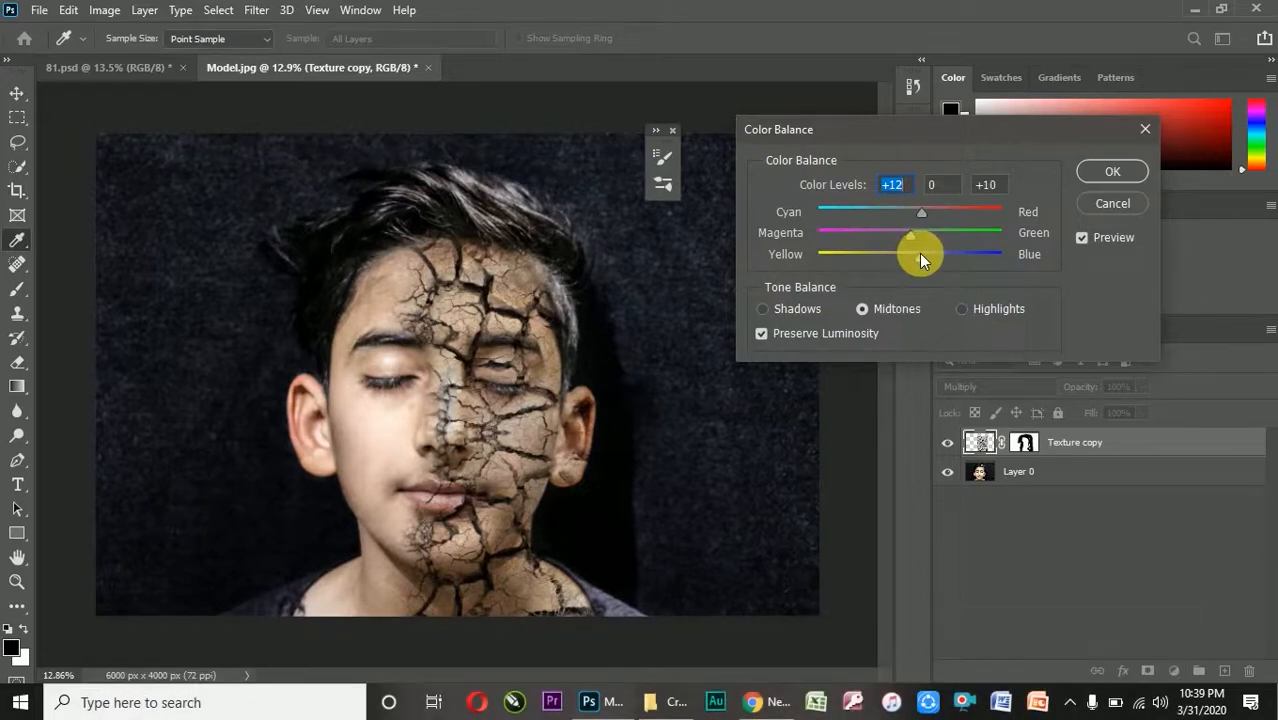
left_click(1110, 172)
key("b")
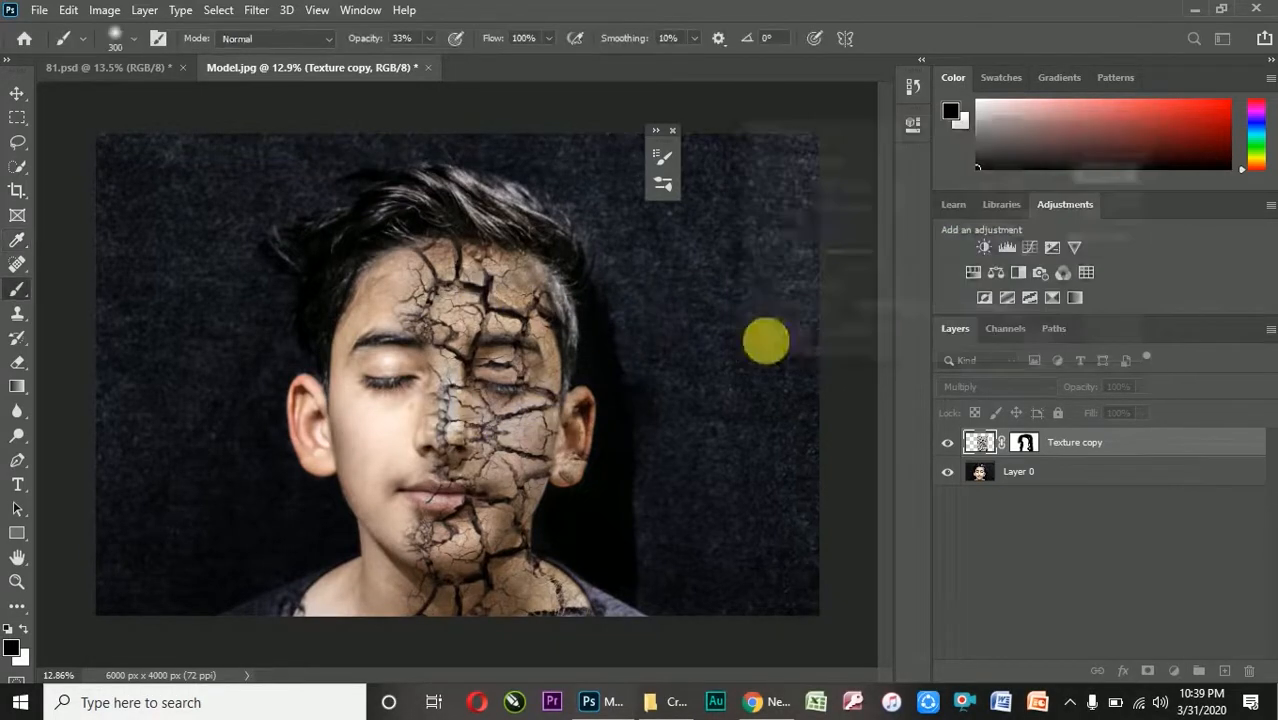
Step: Stamp all visible layers into a new merged layer above the texture layer
scroll(448, 410, "up", 1)
scroll(448, 410, "down", 4)
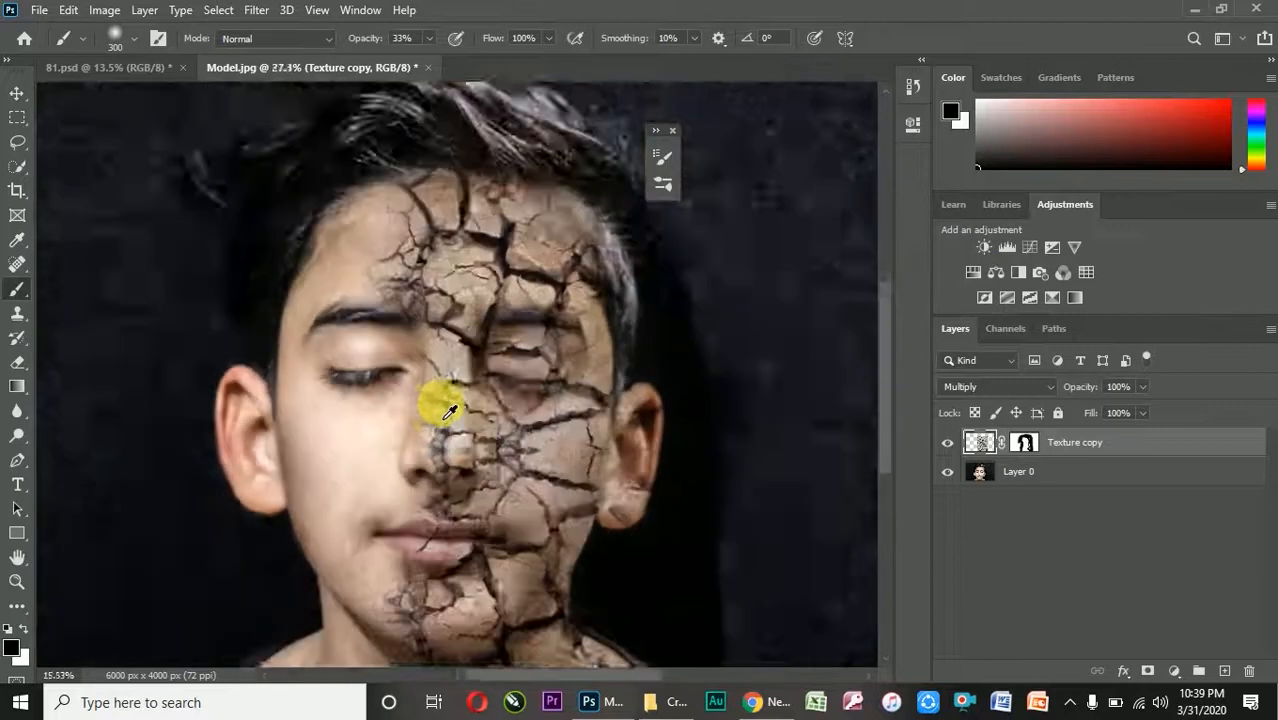
scroll(615, 466, "down", 1)
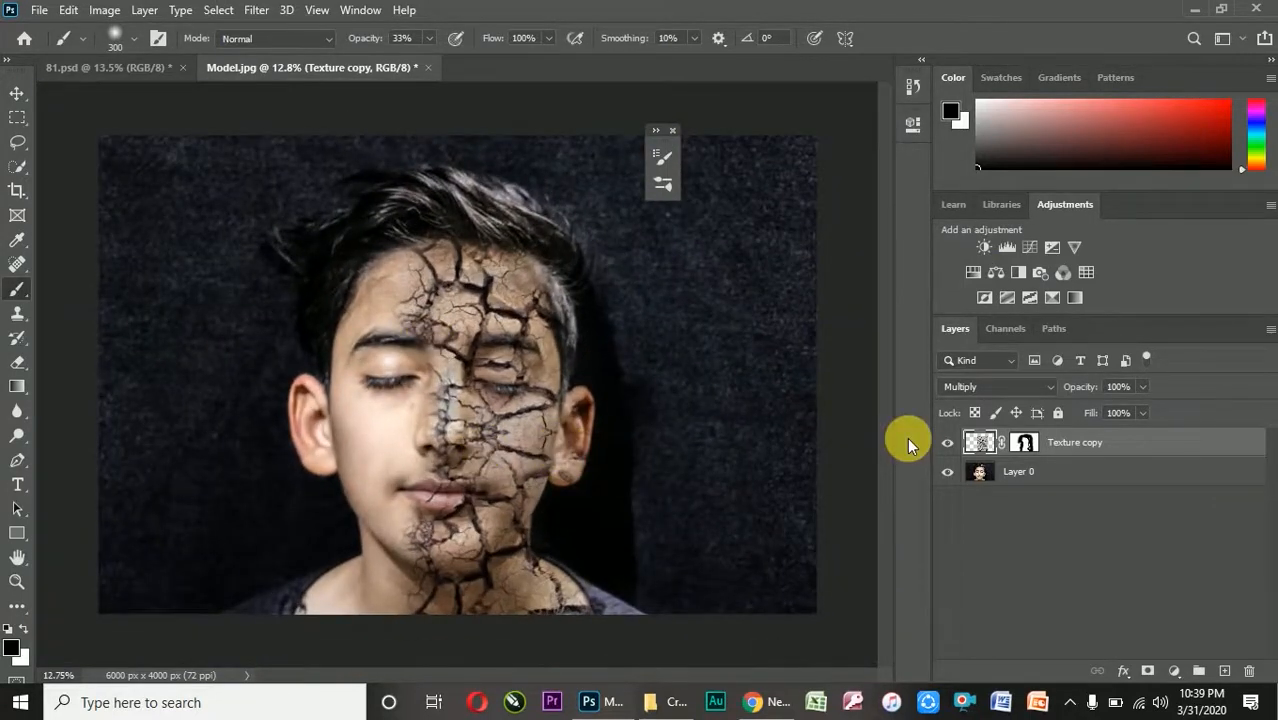
key("v")
key("ctrl+shift+alt+e")
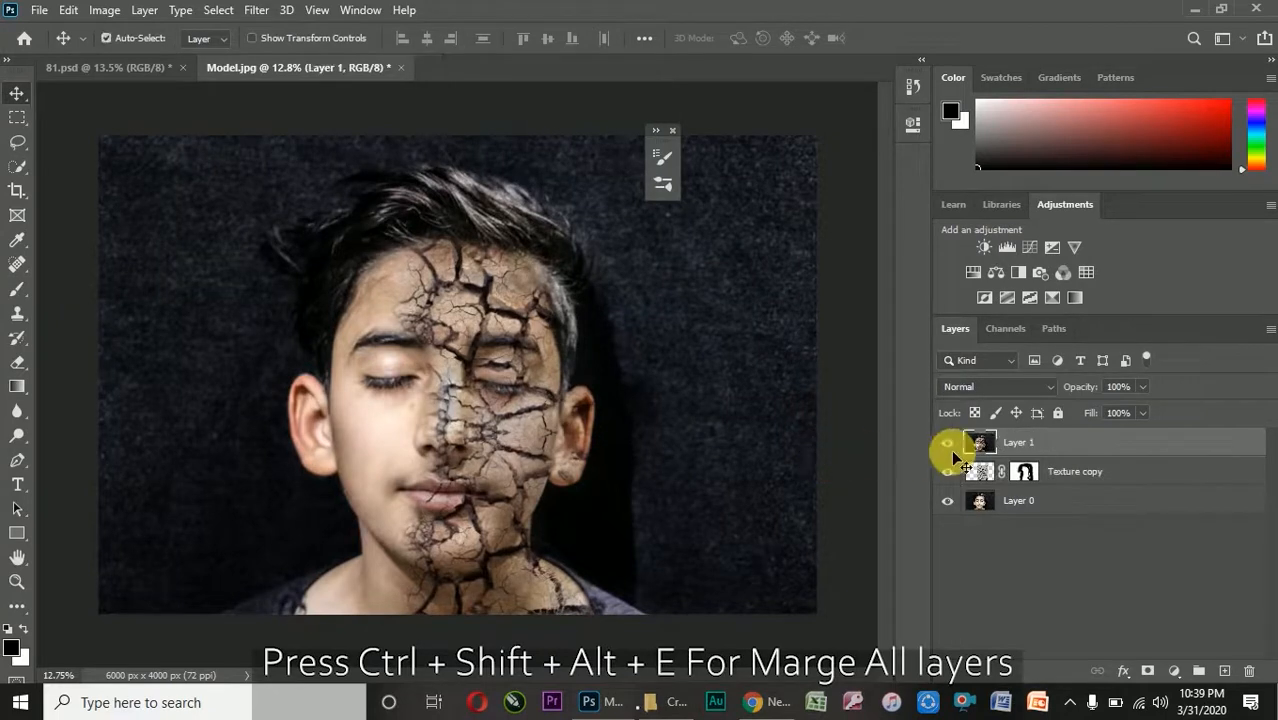
scroll(698, 418, "down", 2)
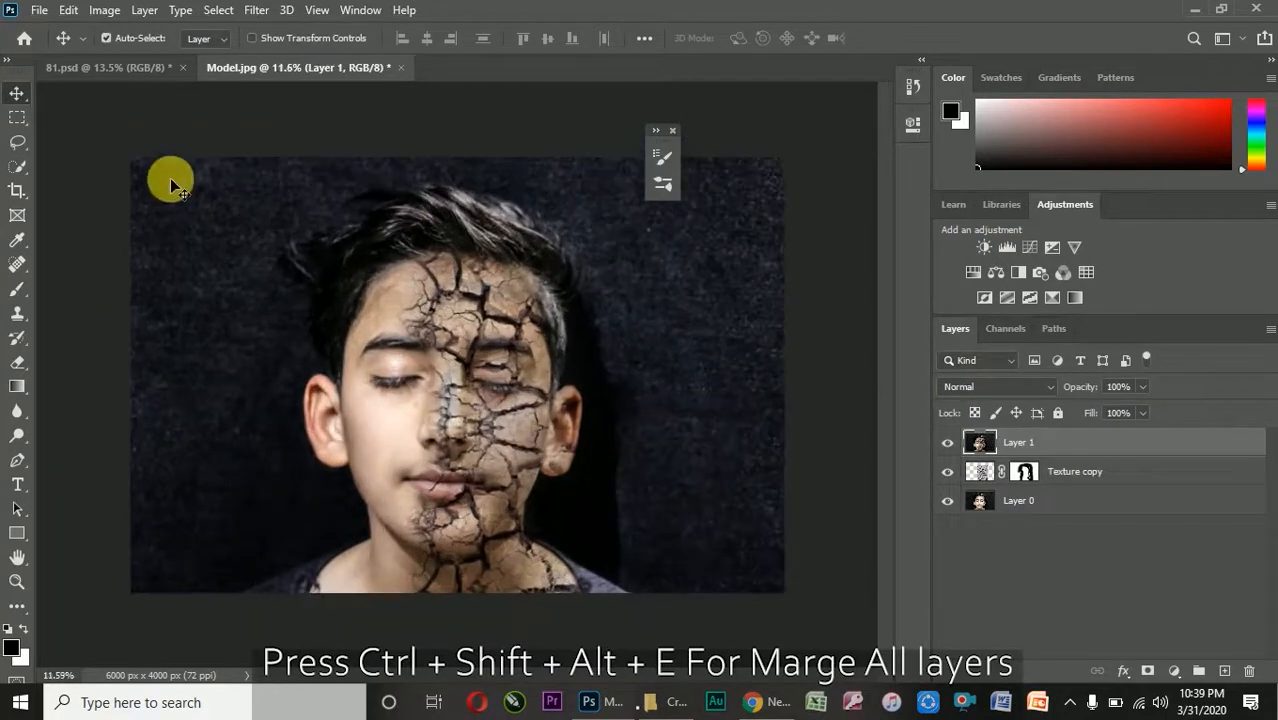
Step: Open the merged layer in the Camera Raw Filter and set Clarity to +19
left_click(256, 10)
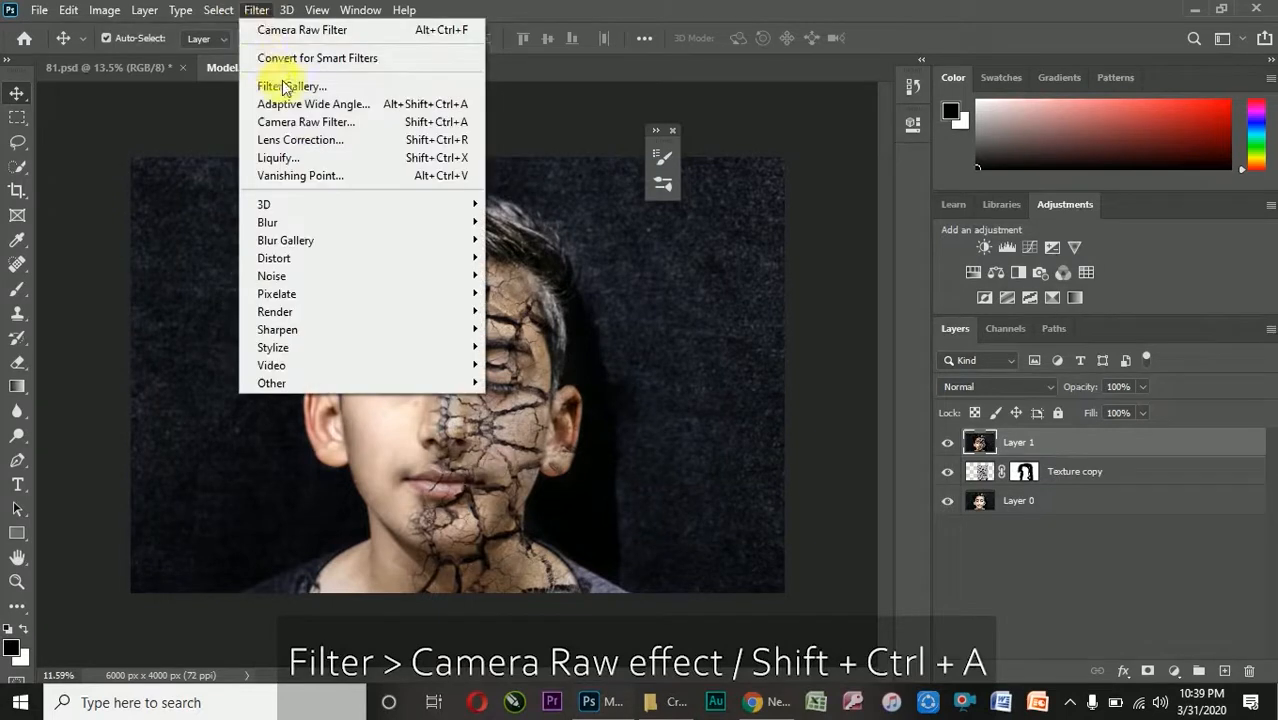
left_click(314, 122)
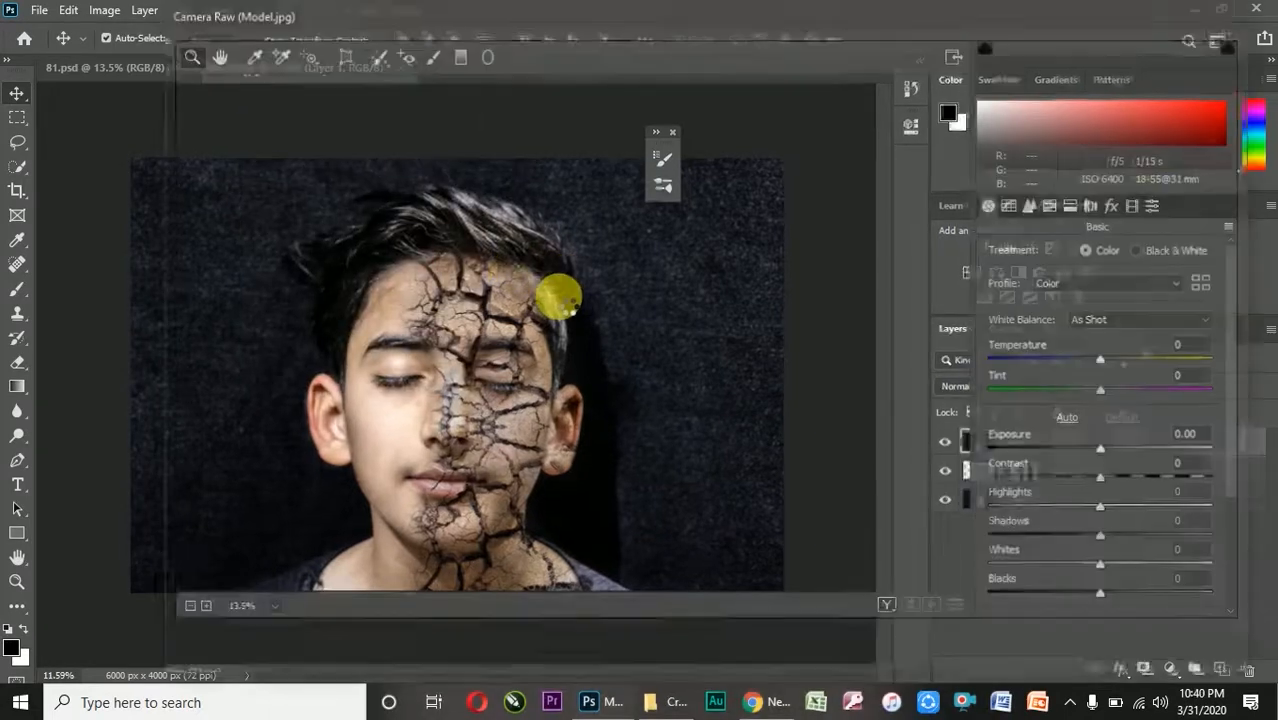
left_click(556, 290)
left_click(591, 434, "alt")
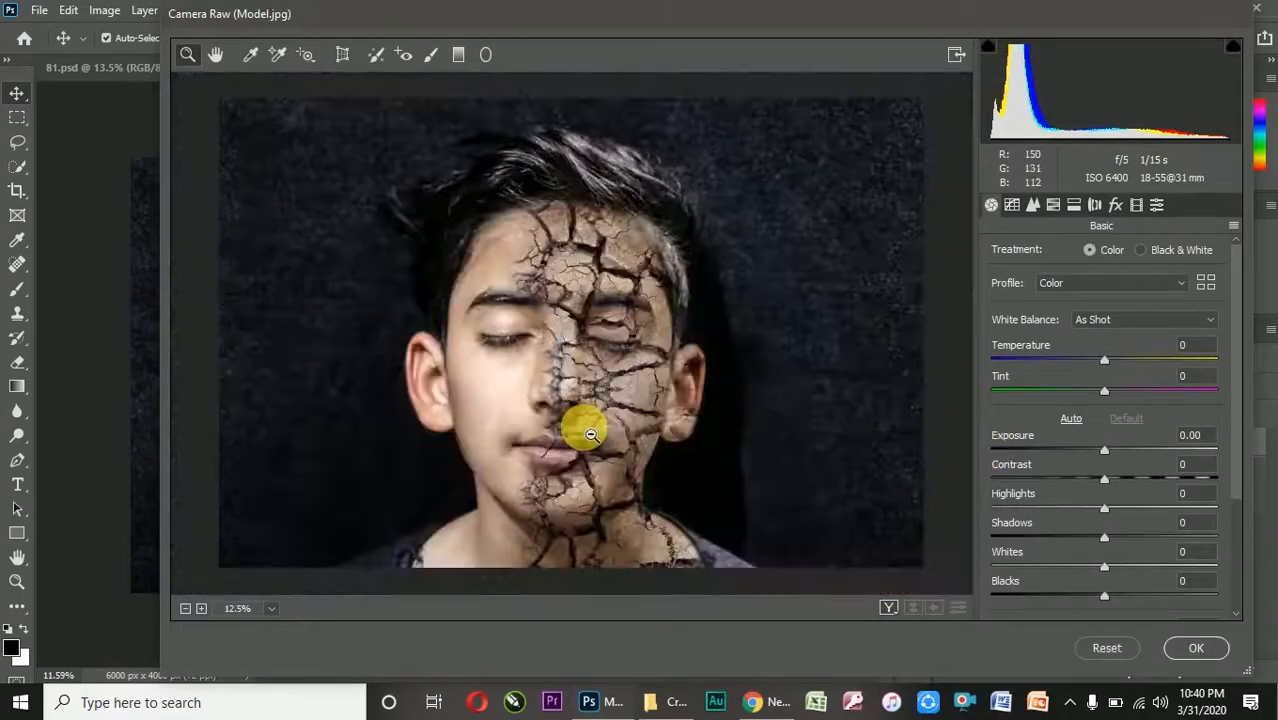
left_click(1106, 455)
scroll(1103, 543, "down", 3)
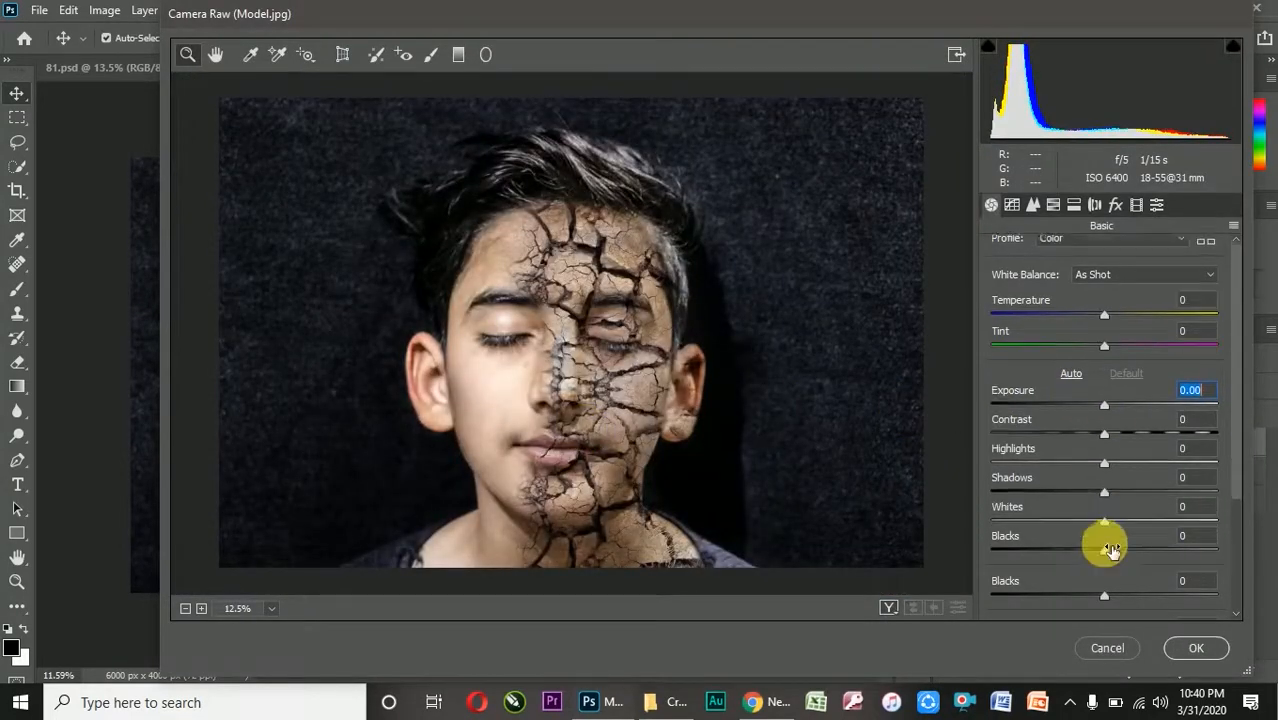
left_click_drag(1108, 582, 1127, 579)
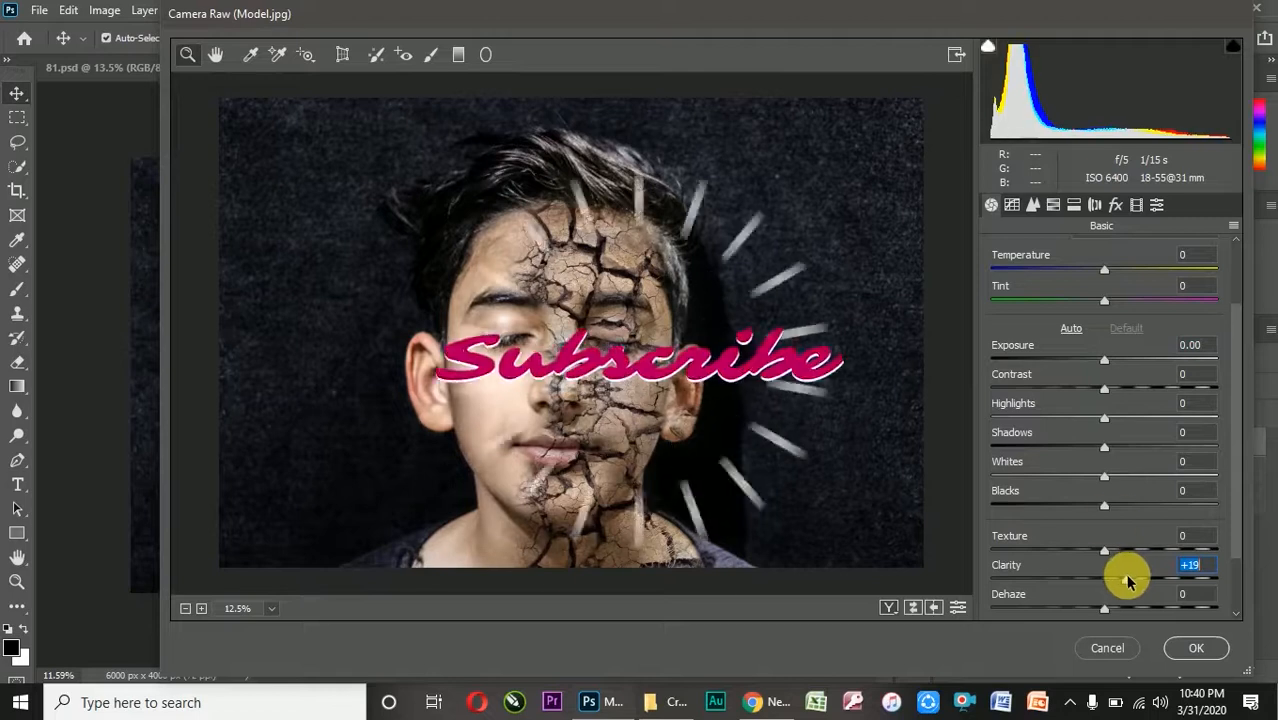
Step: Set Contrast to +5 and Shadows to -5 in the Basic adjustments
left_click_drag(1105, 390, 1110, 398)
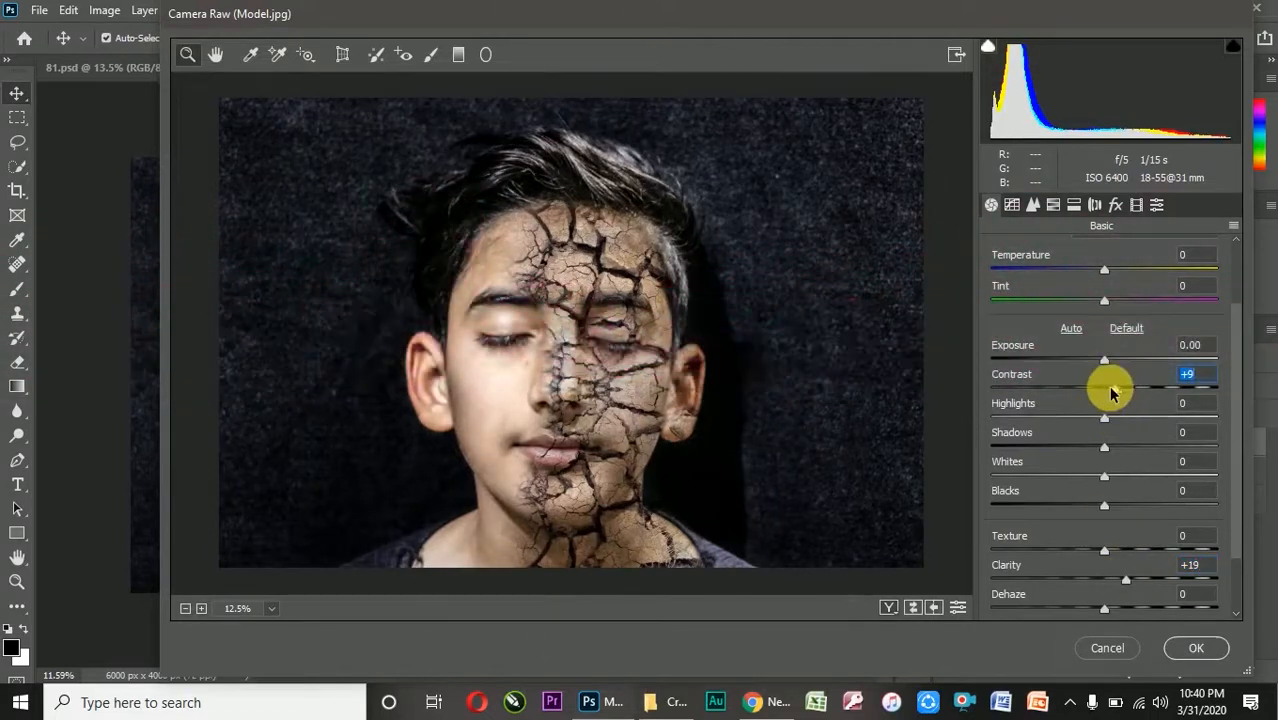
left_click_drag(1110, 450, 1104, 419)
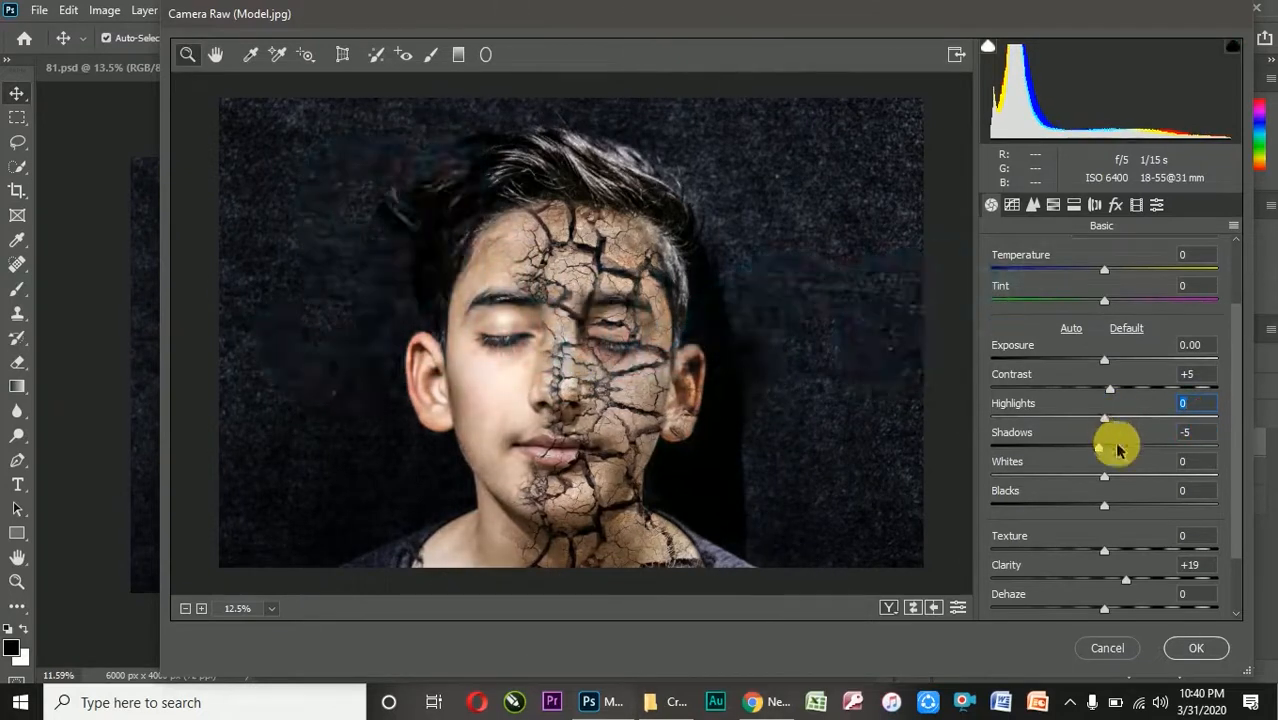
scroll(1080, 470, "down", 2)
Step: Set the HSL saturation of Reds to +23 and Oranges to -6
left_click(1053, 204)
left_click(1074, 204)
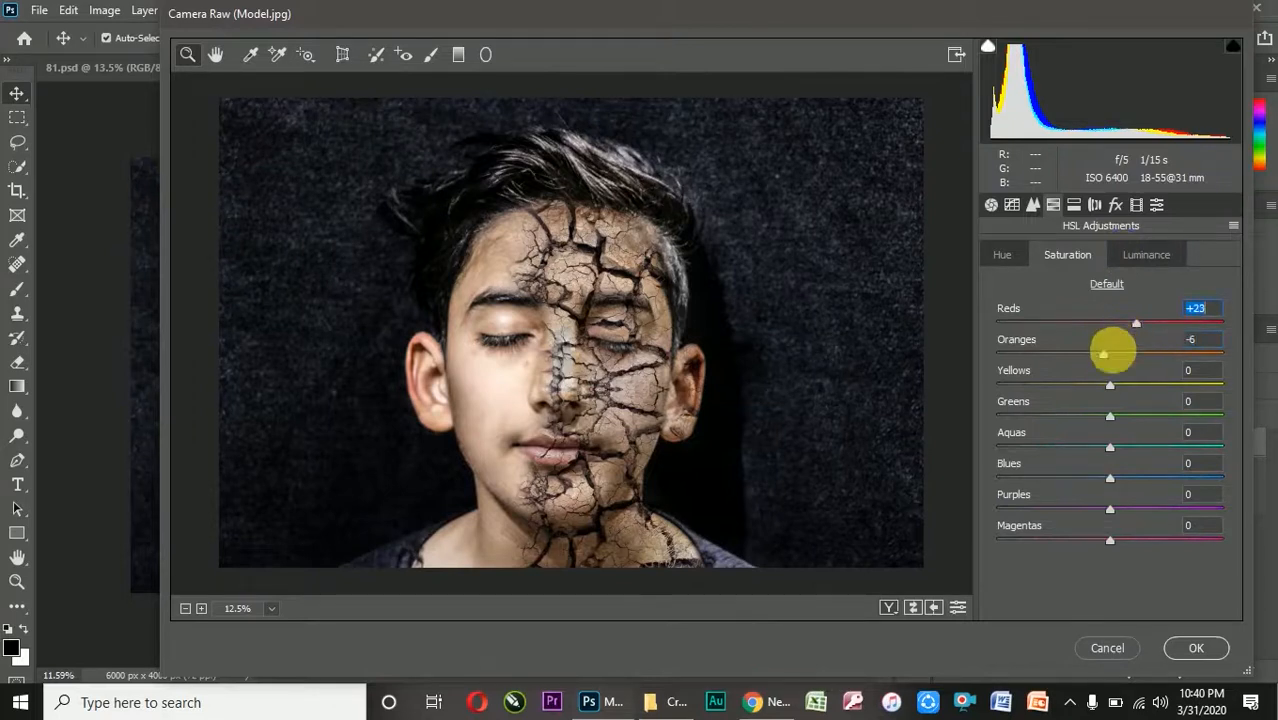
left_click(1008, 258)
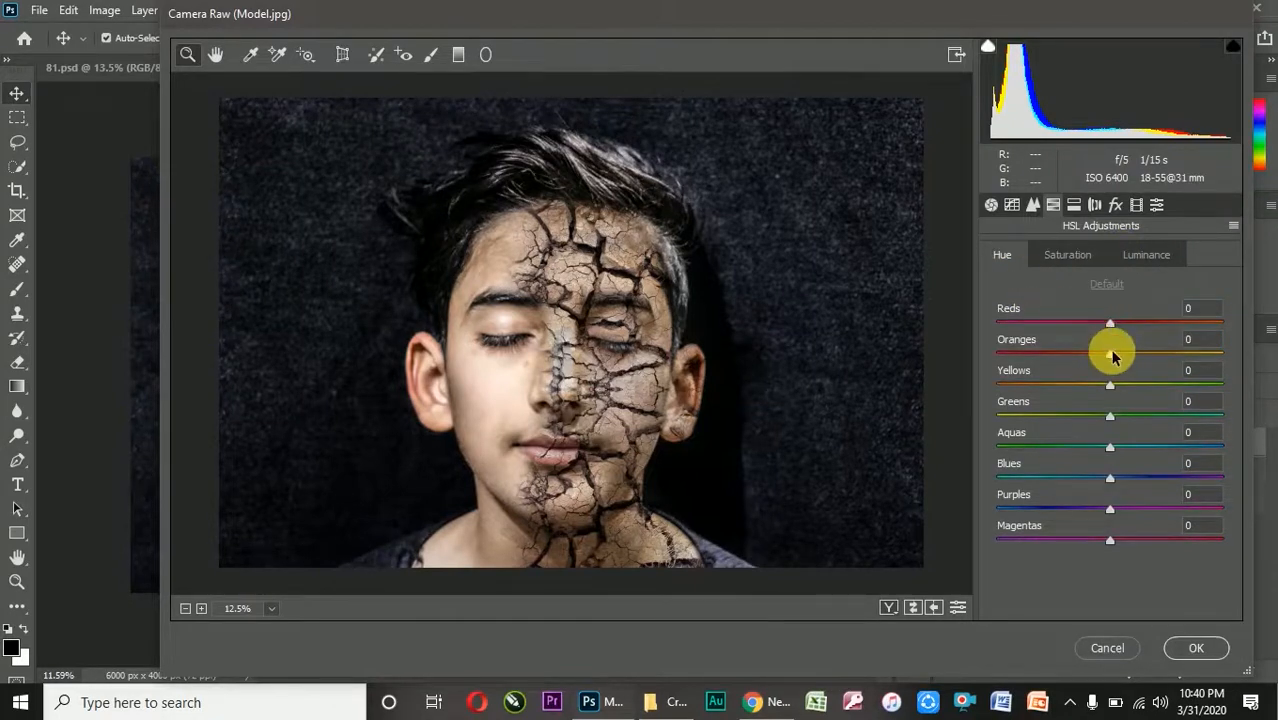
Step: Add a Highlight Priority post-crop vignette with an Amount of -10 and apply the Camera Raw grade to the merged layer
left_click(1115, 204)
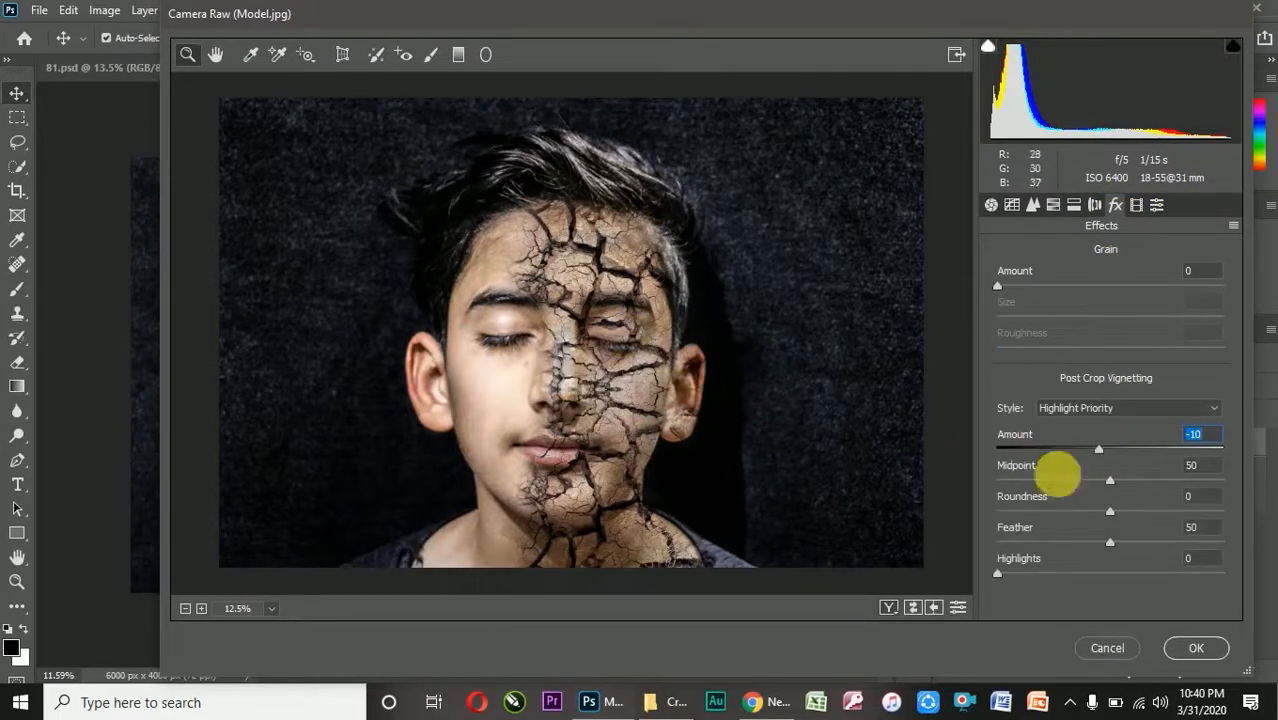
left_click(1190, 647)
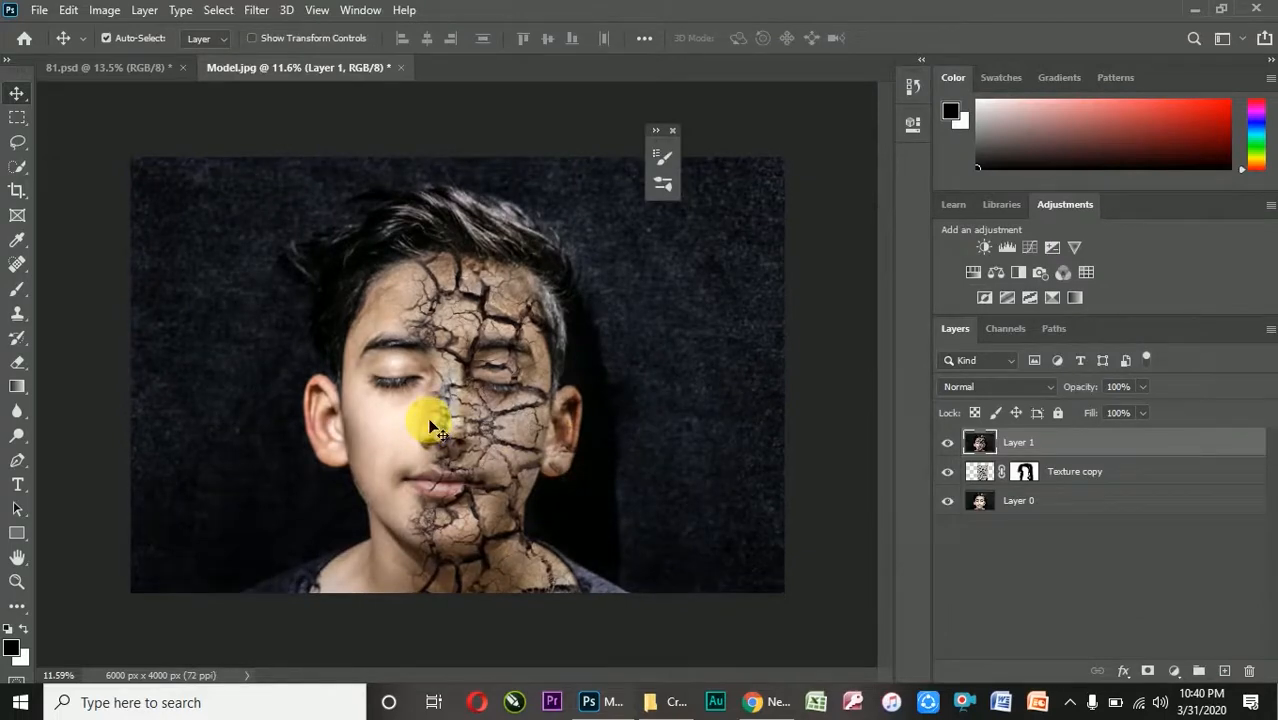
scroll(419, 413, "up", 4)
scroll(419, 413, "down", 5)
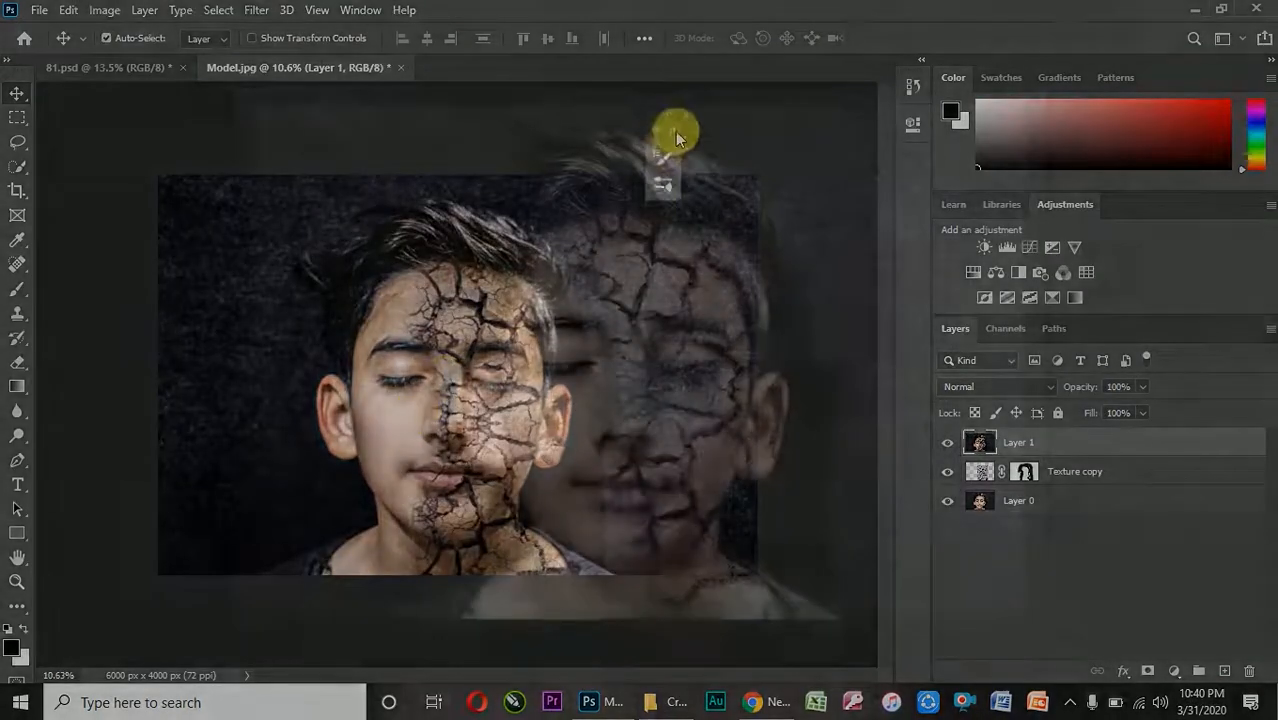